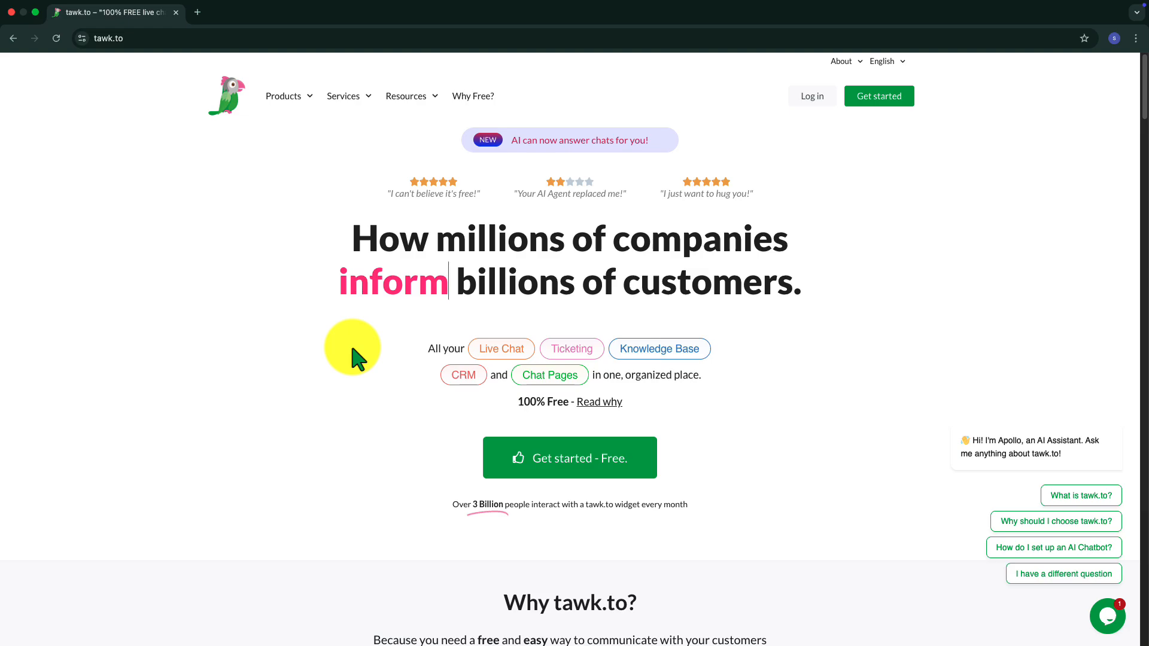
- Sign up for a free tawk.to account with the name Tripcart Tutorials, the contact e-mail and an account password
{"action": "left_click", "coordinate": [521, 456]}
{"action": "type", "text": "Tripcart Tutorials"}
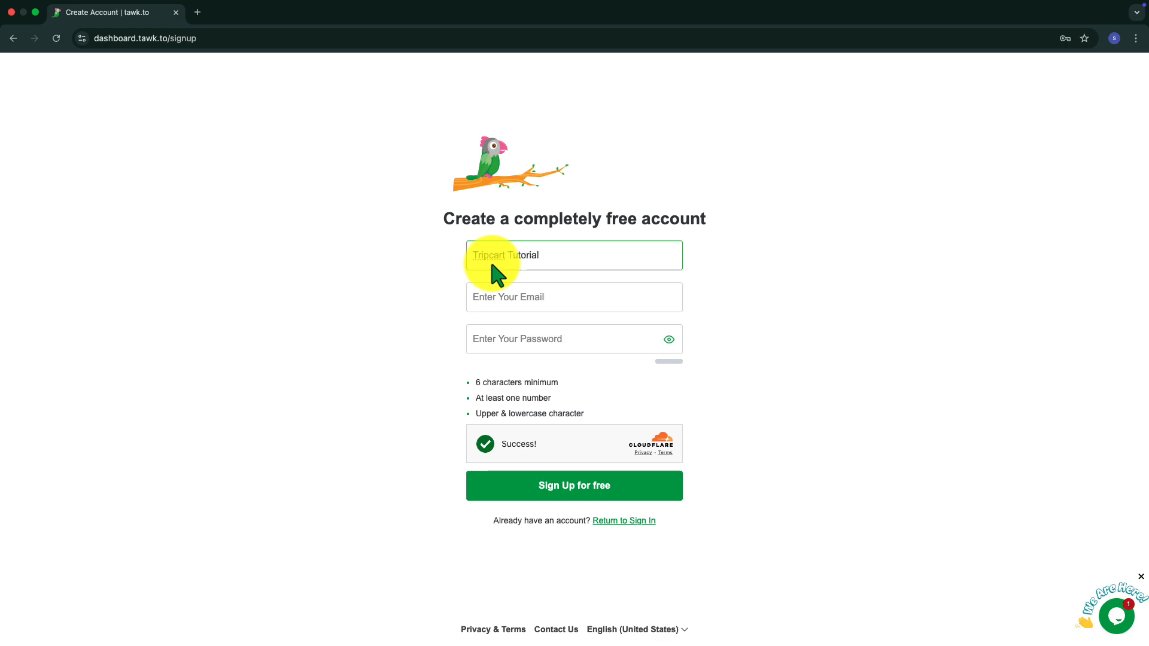
{"action": "left_click", "coordinate": [495, 298]}
{"action": "left_click", "coordinate": [528, 338]}
{"action": "type", "text": "*********"}
{"action": "left_click", "coordinate": [529, 495]}
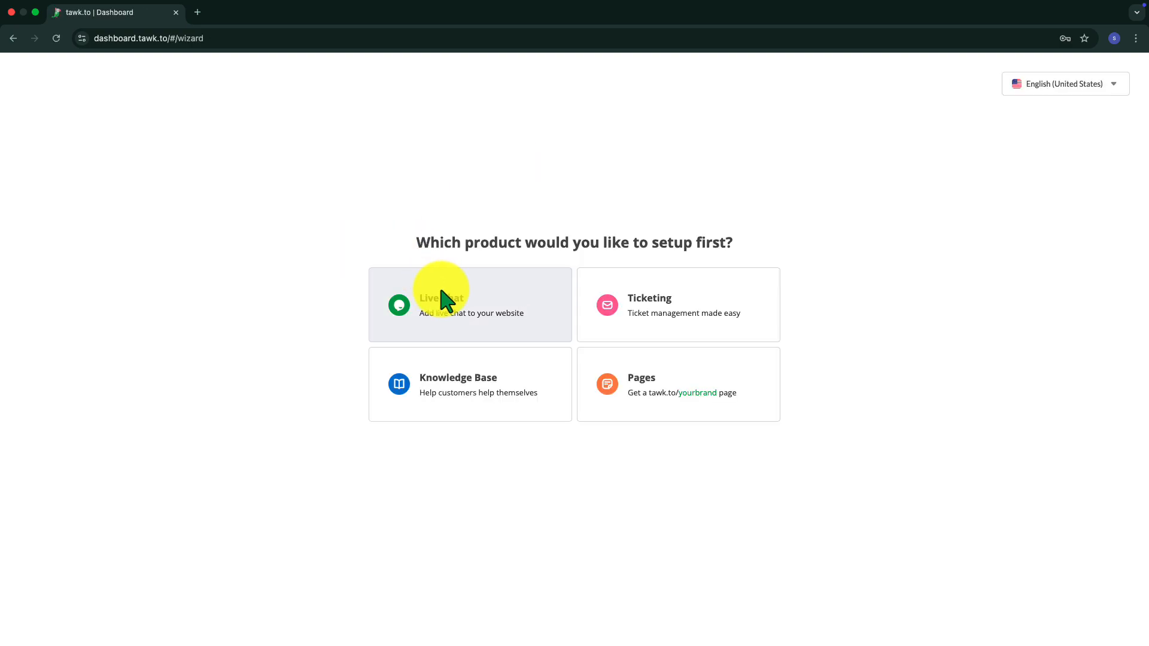
{"action": "left_click", "coordinate": [446, 300]}
{"action": "left_click", "coordinate": [527, 237]}
{"action": "type", "text": "tutorials.ontripcart.com"}
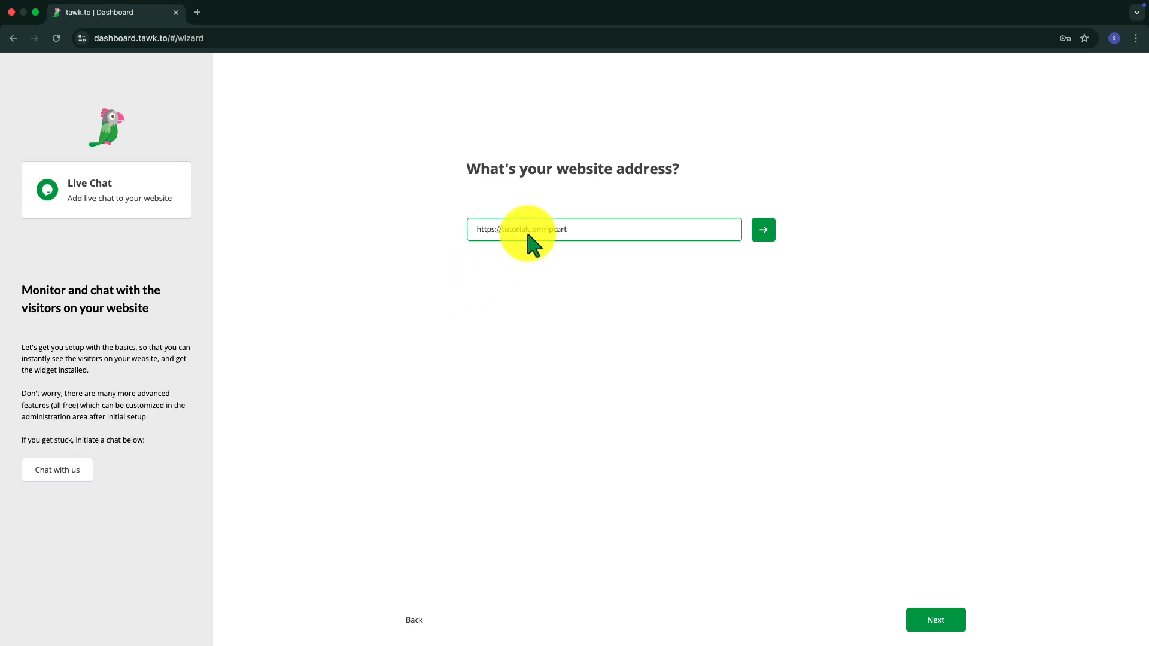
{"action": "left_click", "coordinate": [755, 230]}
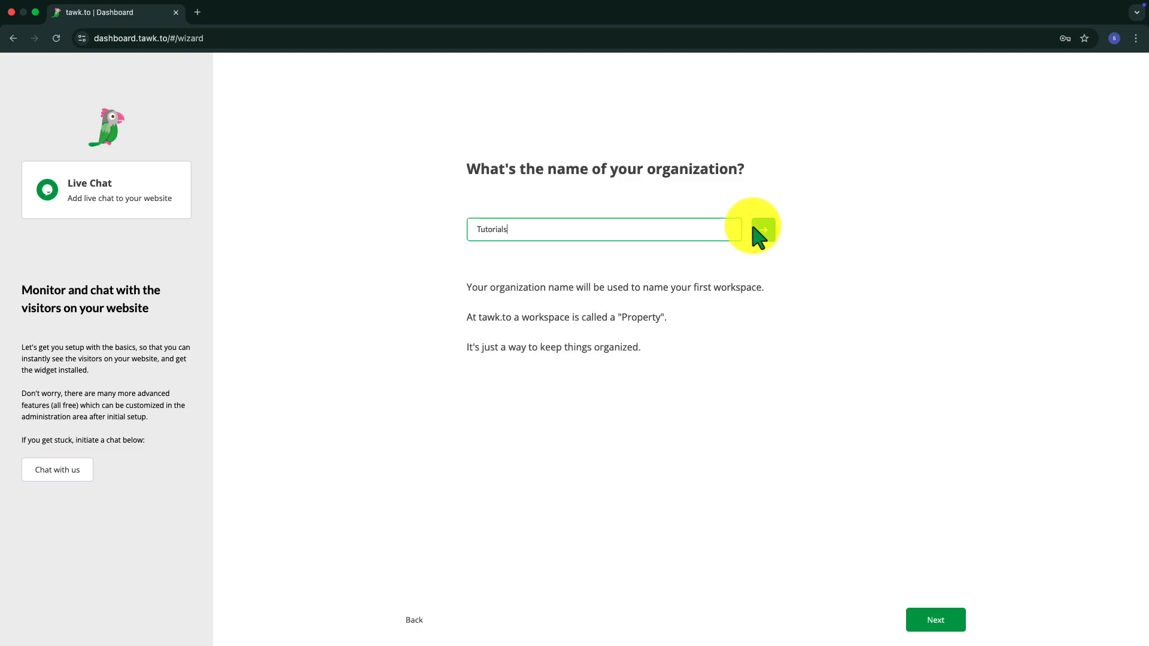
{"action": "left_click", "coordinate": [756, 232]}
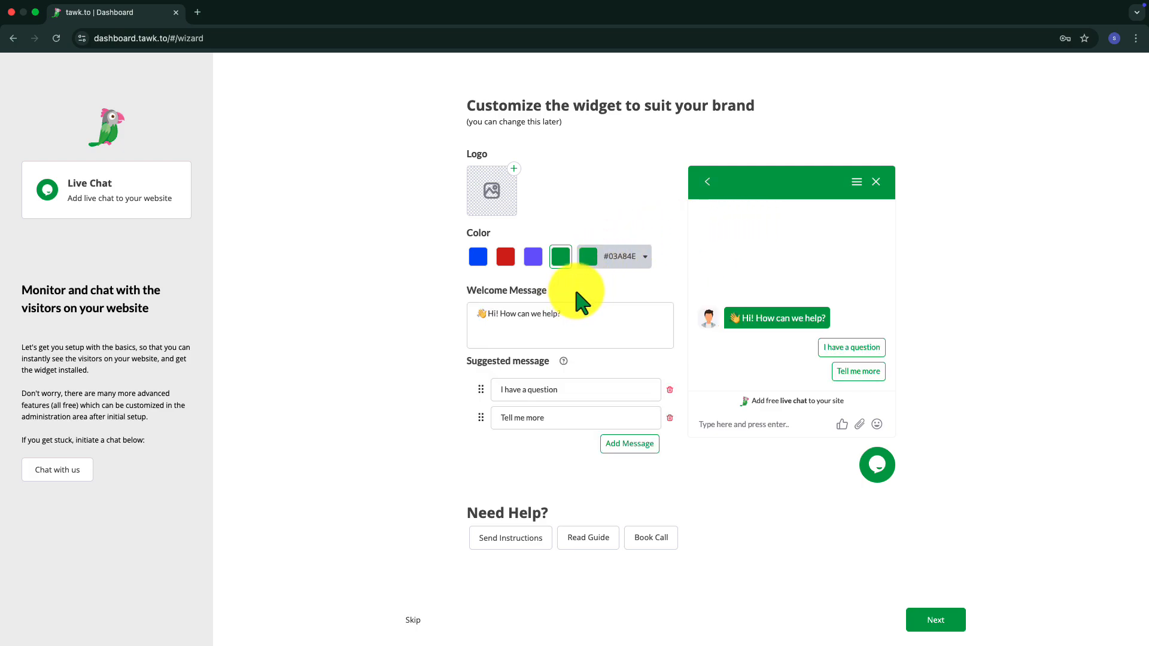
- Accept the default widget branding and copy the widget's embed code to the clipboard
{"action": "left_click", "coordinate": [929, 622]}
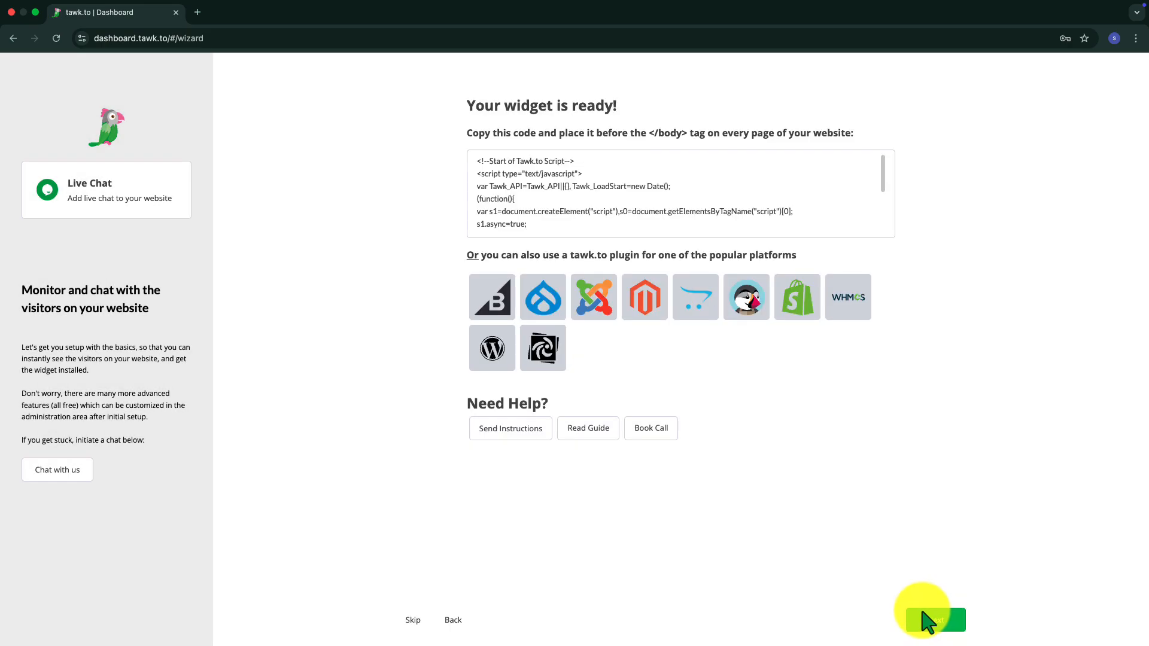
{"action": "mouse_move", "coordinate": [599, 179]}
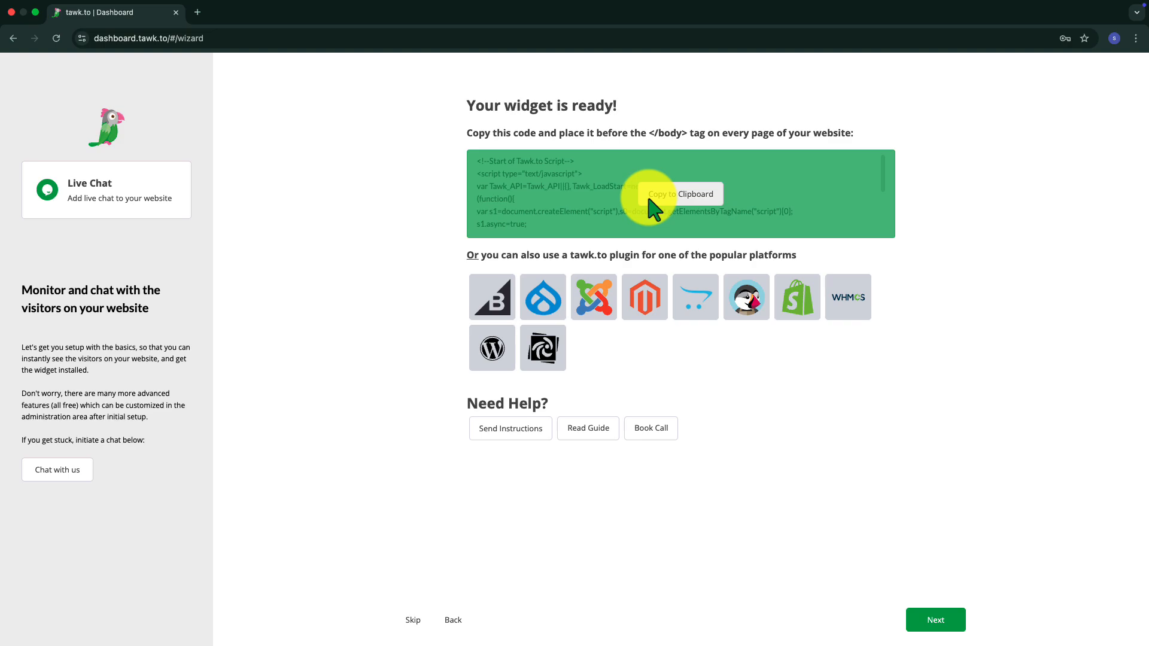
{"action": "left_click", "coordinate": [650, 200]}
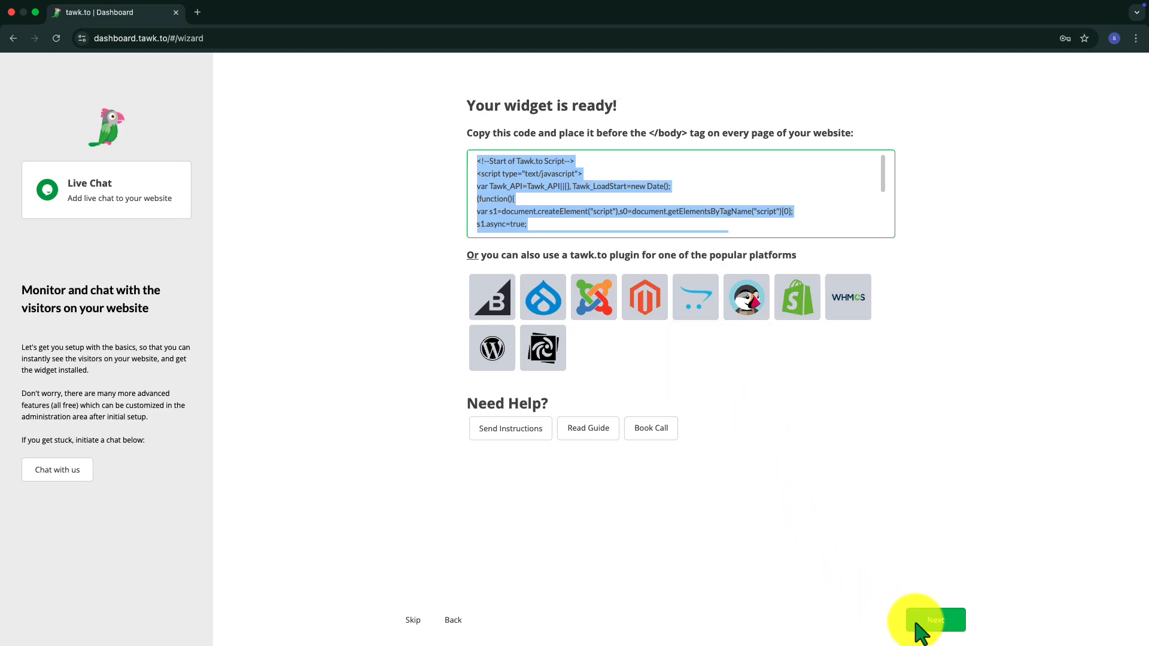
- Finish the Live Chat setup and skip the remaining wizard pages to reach the dashboard
{"action": "left_click", "coordinate": [916, 624]}
{"action": "left_click", "coordinate": [917, 624]}
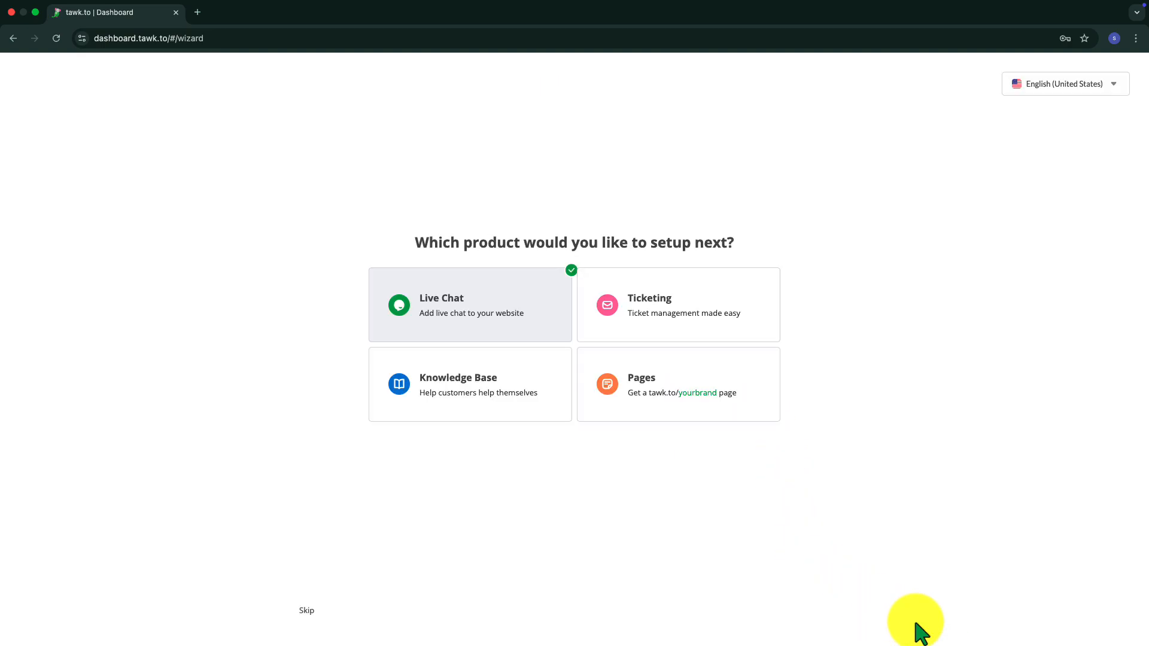
{"action": "left_click", "coordinate": [306, 612]}
{"action": "left_click", "coordinate": [417, 625]}
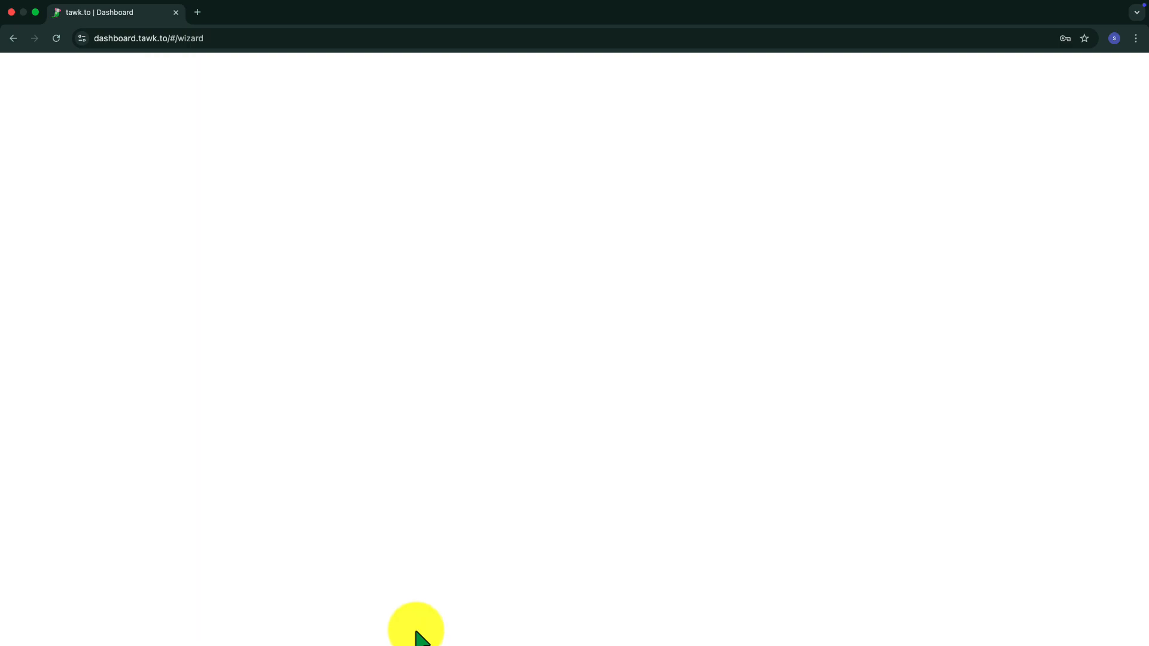
- Go through the guided dashboard tour up to the smartphone app page and end it there
{"action": "left_click", "coordinate": [604, 314]}
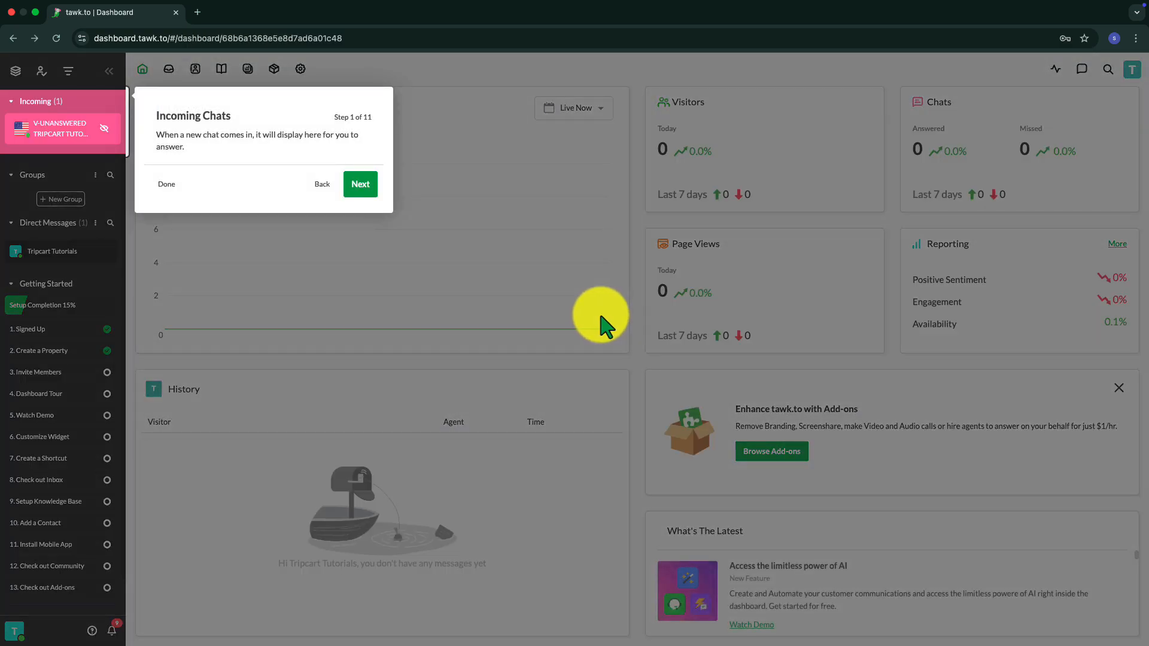
{"action": "left_click", "coordinate": [357, 185]}
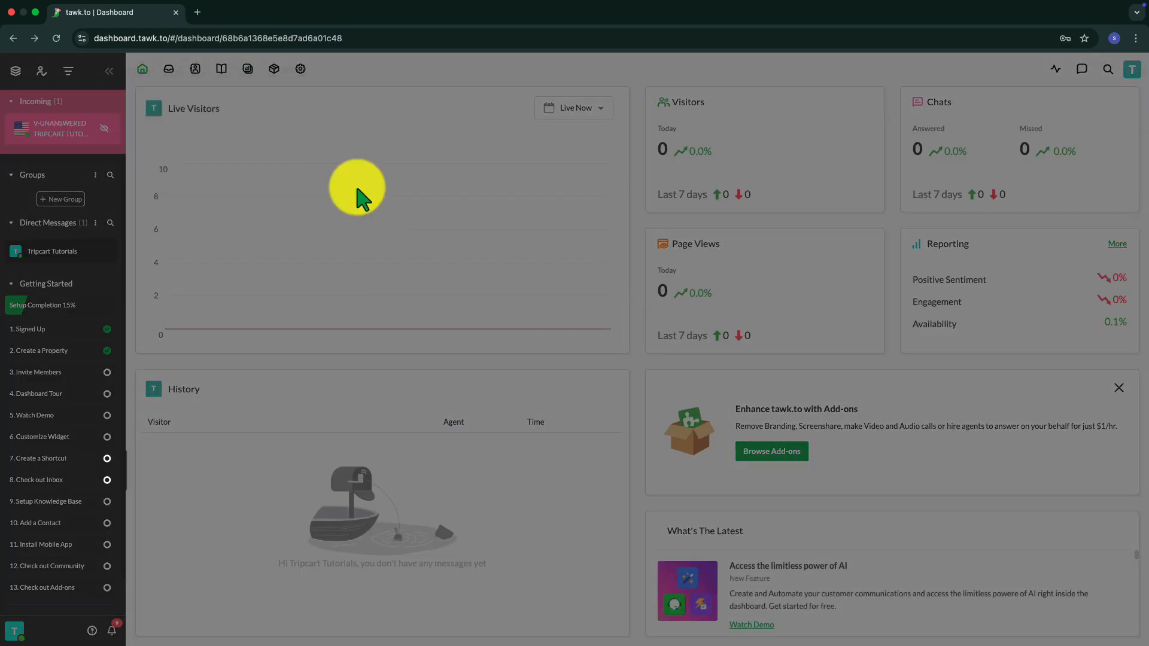
{"action": "left_click", "coordinate": [337, 582]}
{"action": "left_click", "coordinate": [237, 583]}
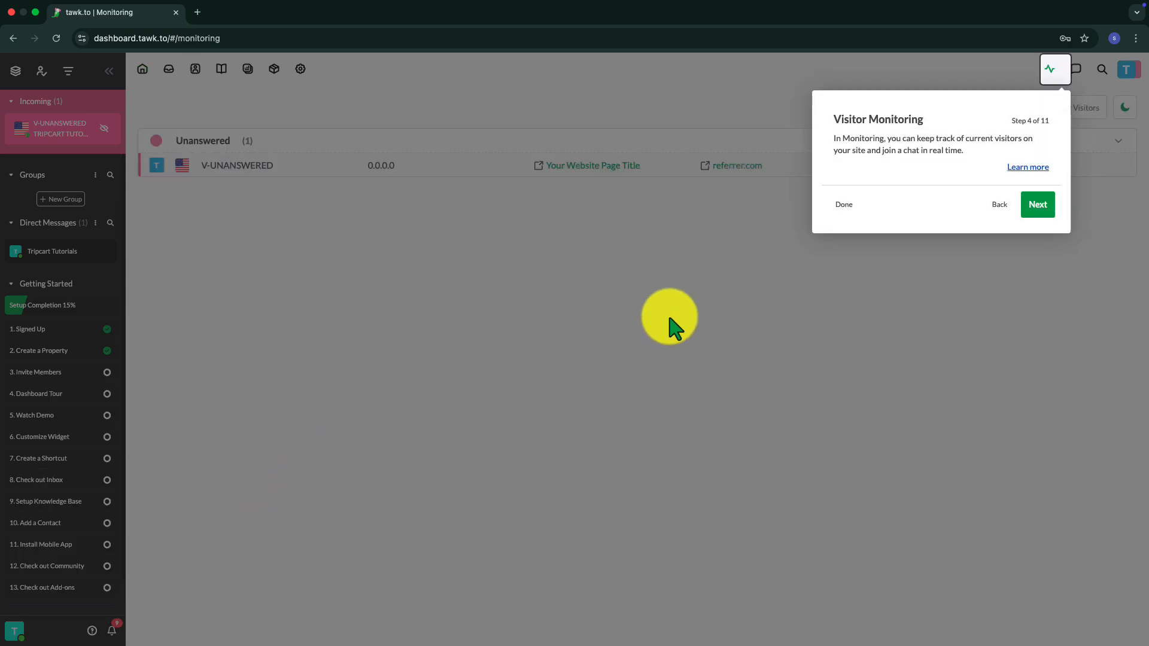
{"action": "left_click", "coordinate": [1031, 203]}
{"action": "left_click", "coordinate": [348, 302]}
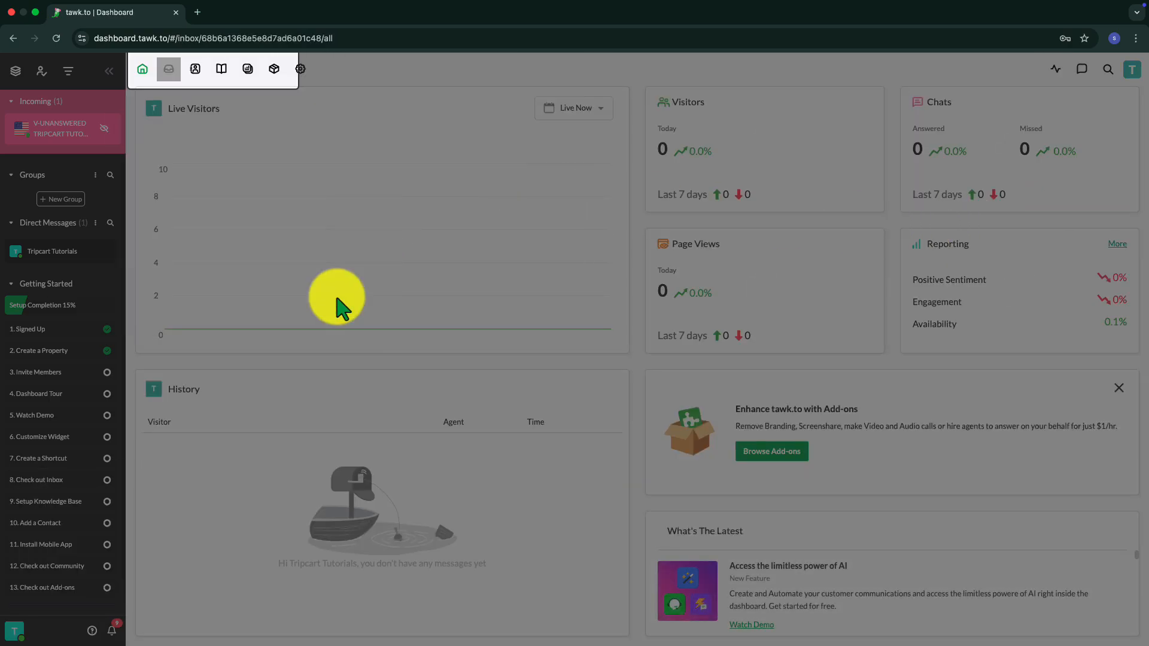
{"action": "left_click", "coordinate": [379, 189]}
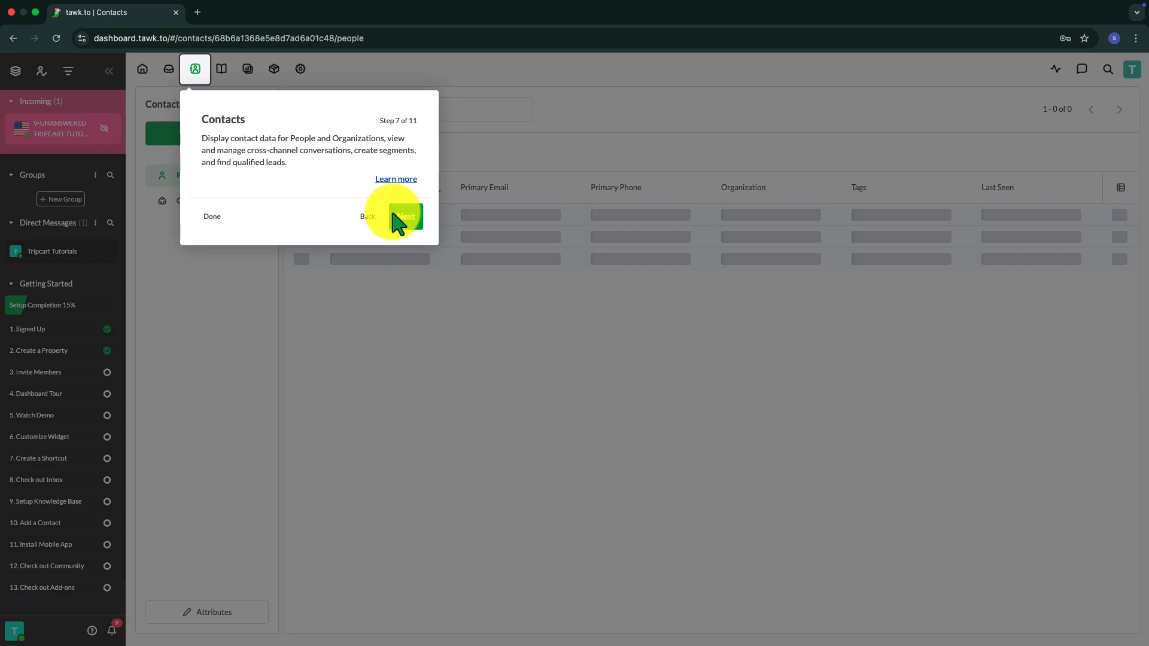
{"action": "left_click", "coordinate": [398, 212]}
{"action": "left_click", "coordinate": [483, 216]}
{"action": "left_click", "coordinate": [512, 189]}
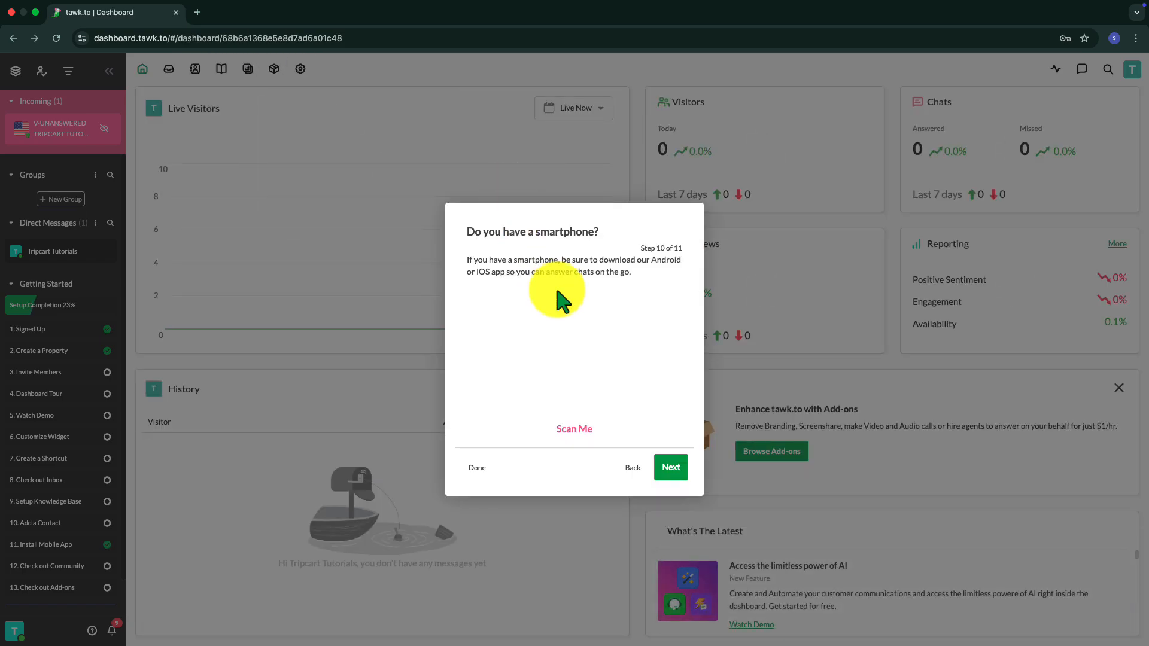
{"action": "left_click", "coordinate": [478, 468]}
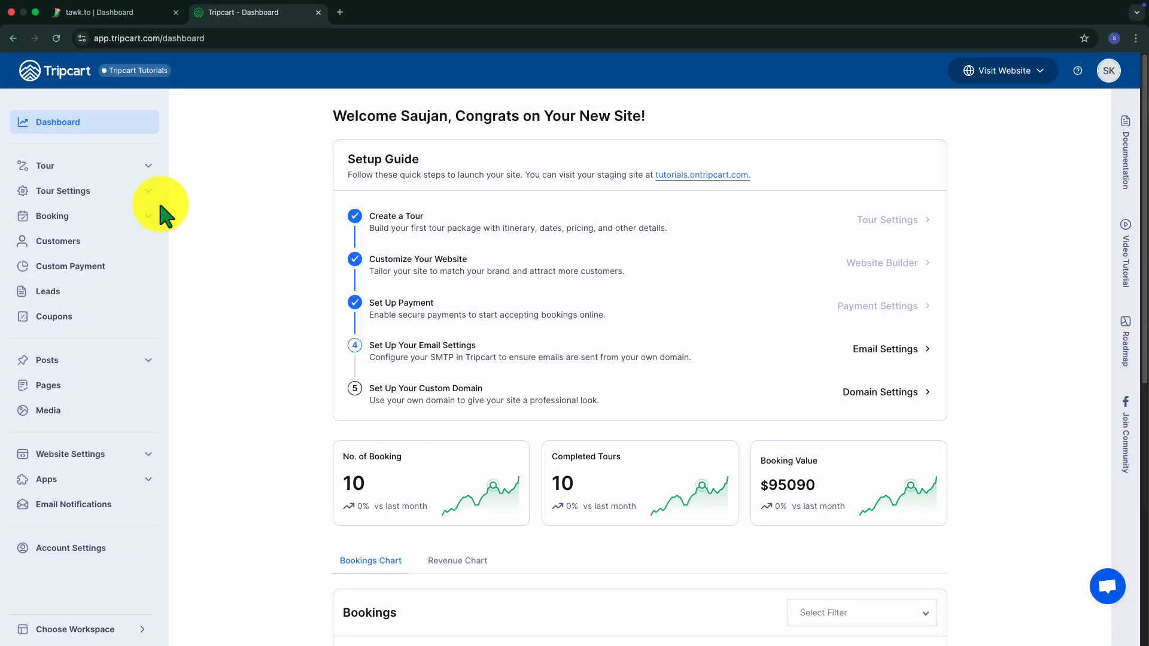
- In the Tripcart dashboard's tools, switch Custom Scripts off and back on, and open its configuration
{"action": "scroll", "coordinate": [157, 218], "scroll_direction": "down", "scroll_amount": 5}
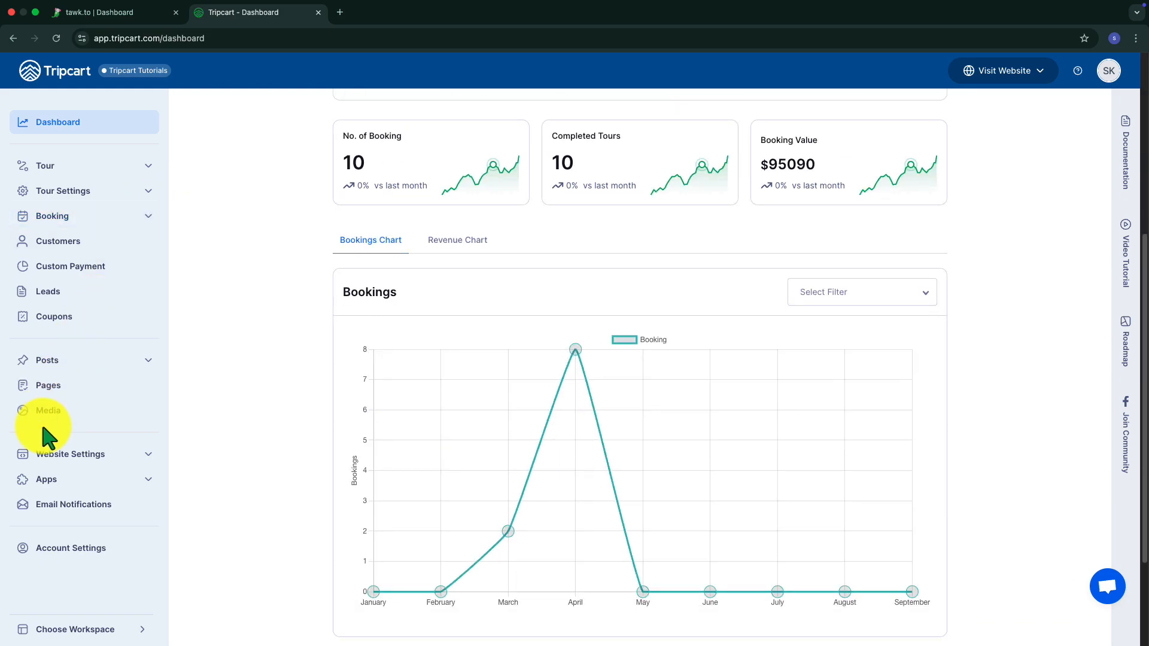
{"action": "left_click", "coordinate": [48, 484]}
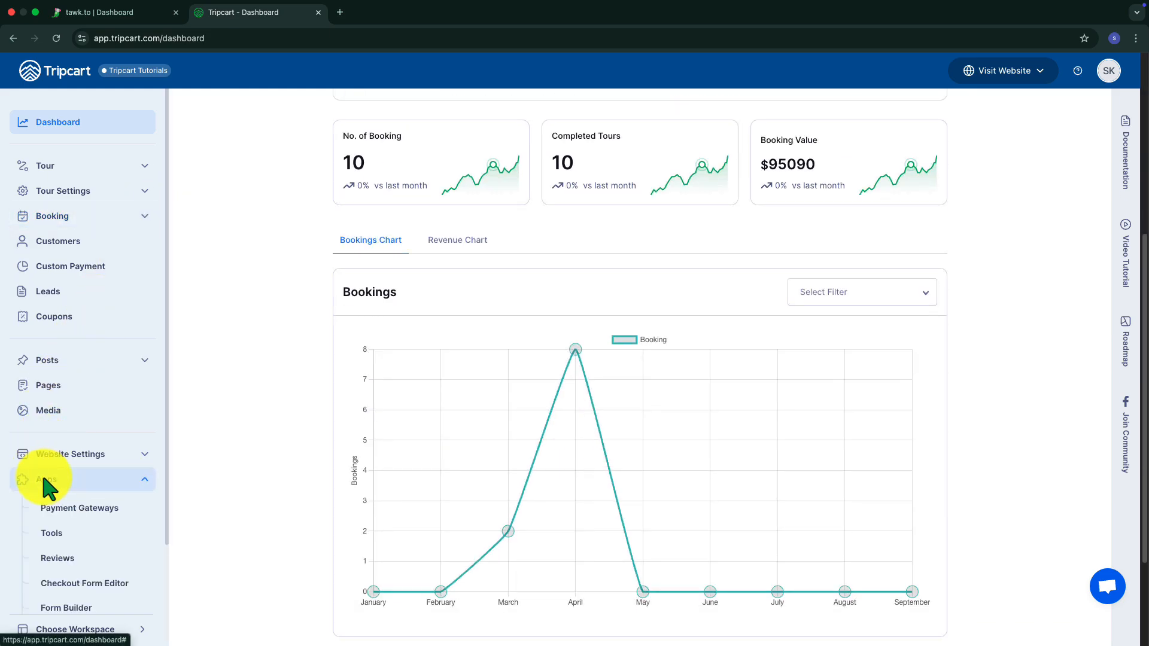
{"action": "left_click", "coordinate": [71, 537]}
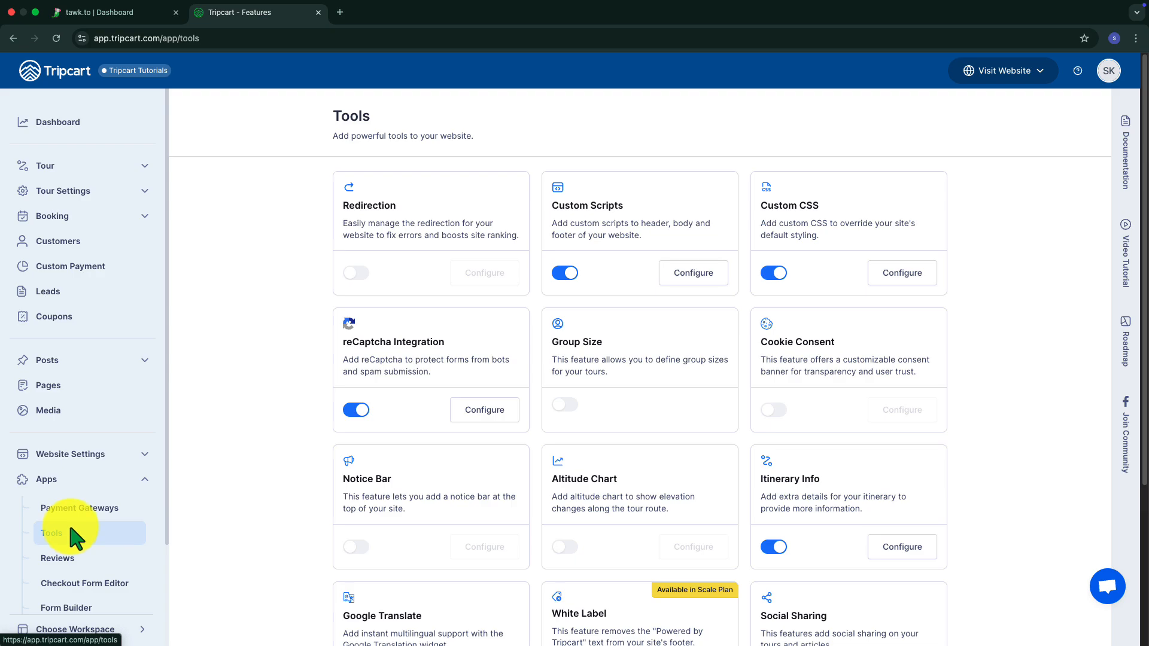
{"action": "left_click", "coordinate": [565, 274]}
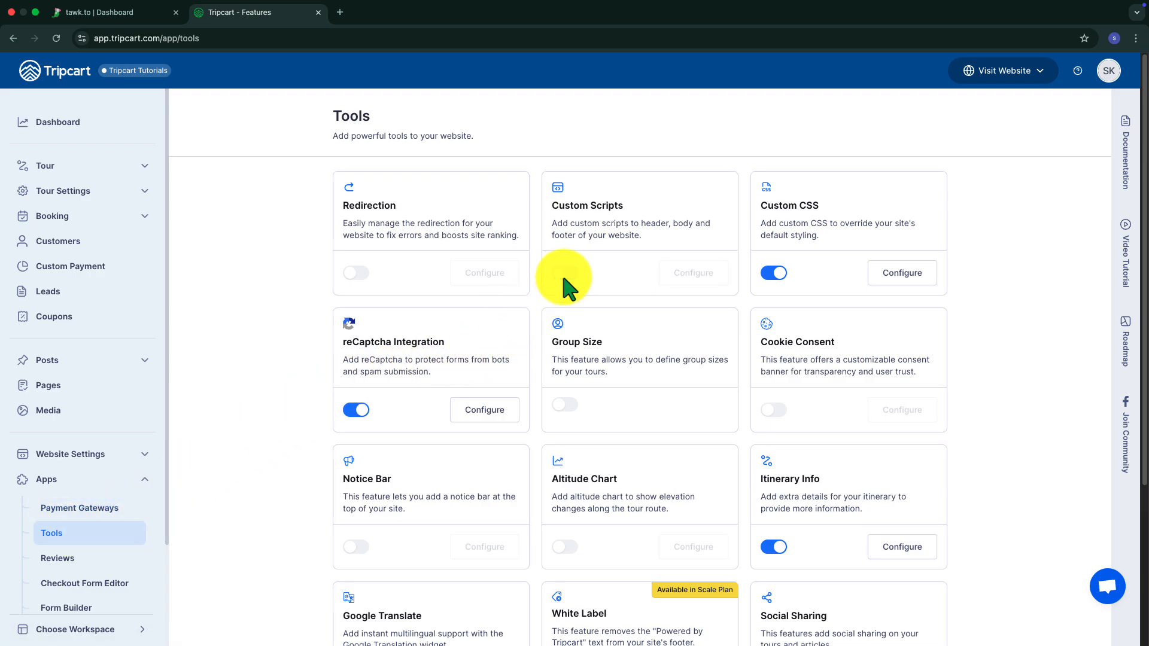
{"action": "left_click", "coordinate": [565, 274]}
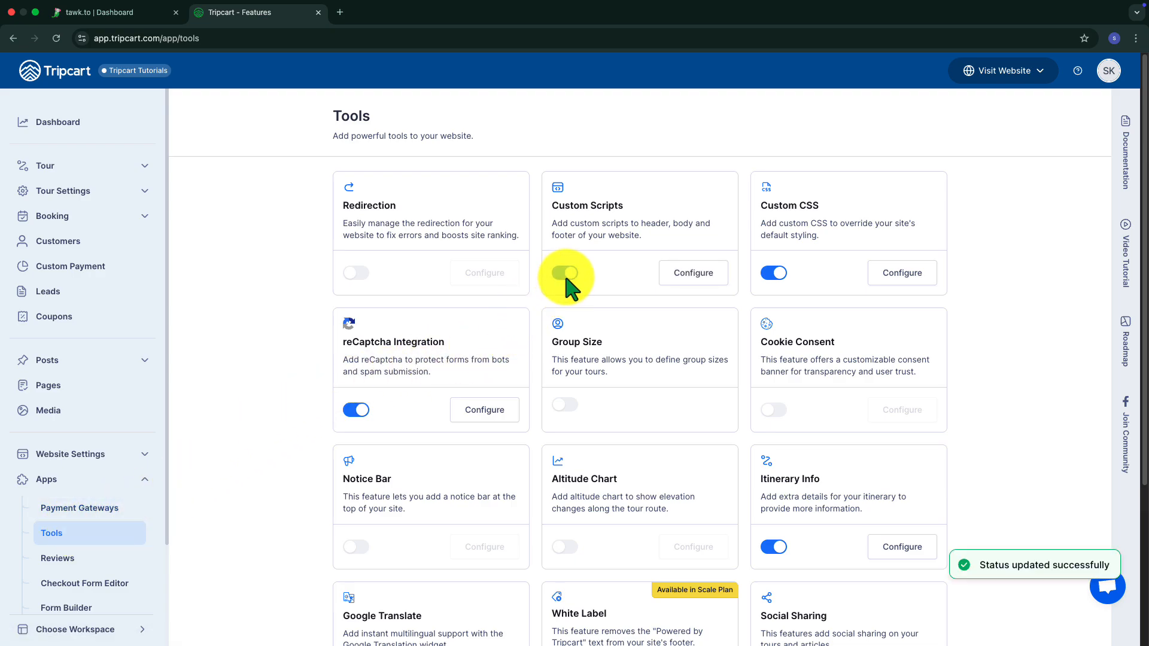
{"action": "left_click", "coordinate": [687, 282]}
- Paste the copied tawk.to widget code into the Footer script box and save the custom scripts
{"action": "scroll", "coordinate": [385, 354], "scroll_direction": "down", "scroll_amount": 4}
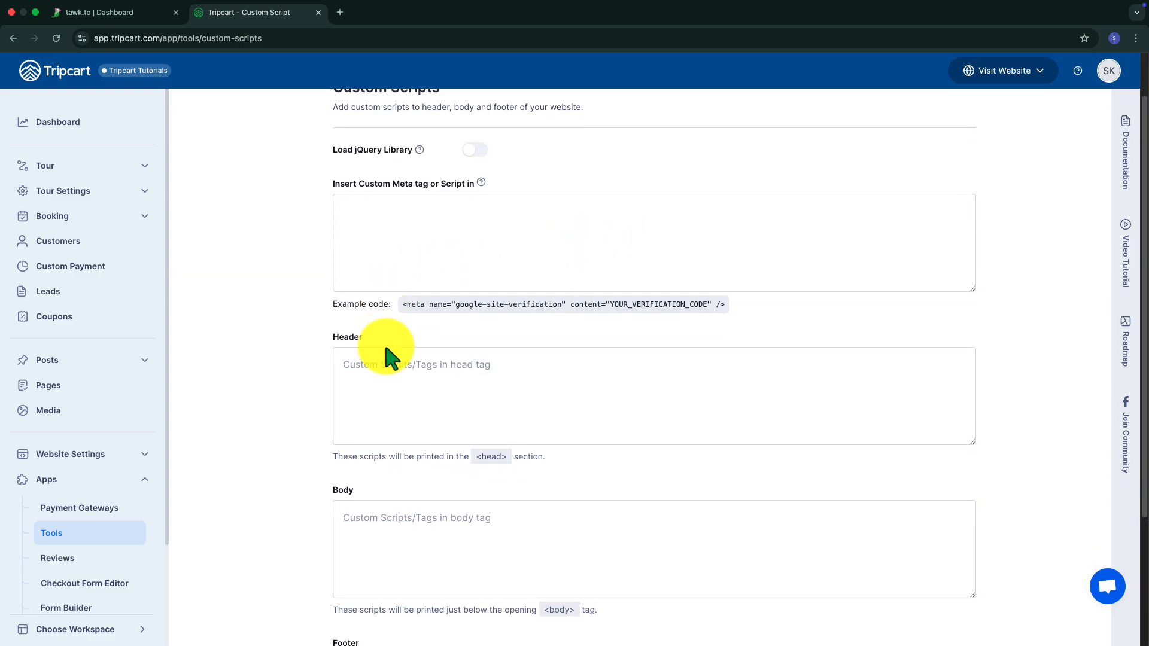
{"action": "left_click", "coordinate": [368, 494]}
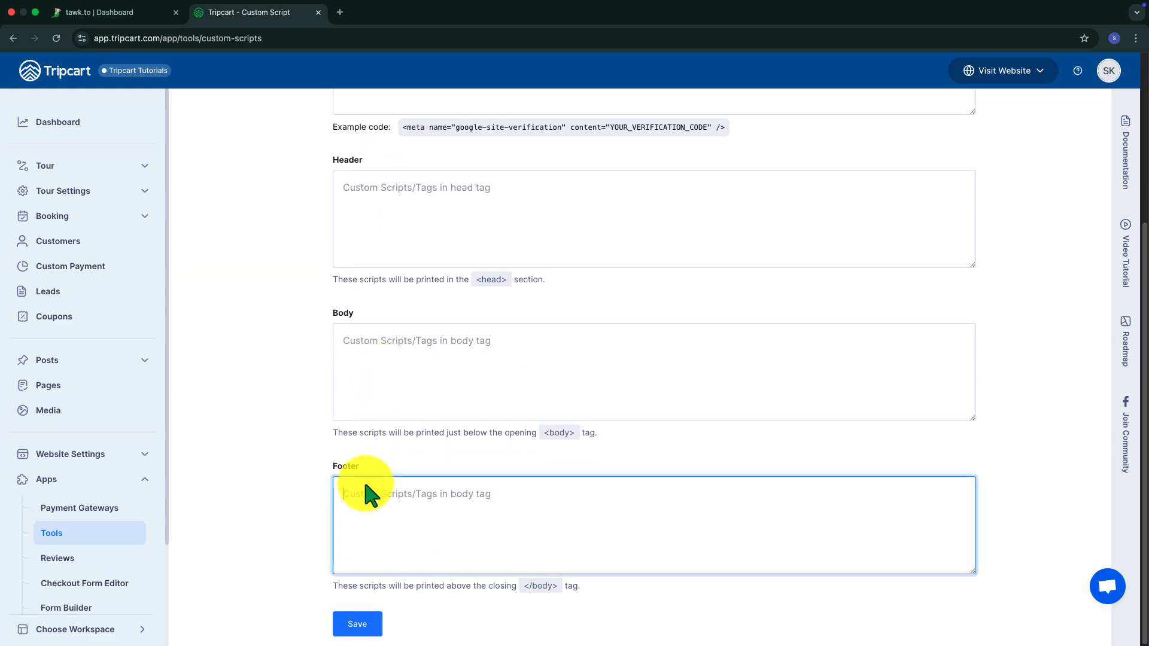
{"action": "key", "text": "cmd+v"}
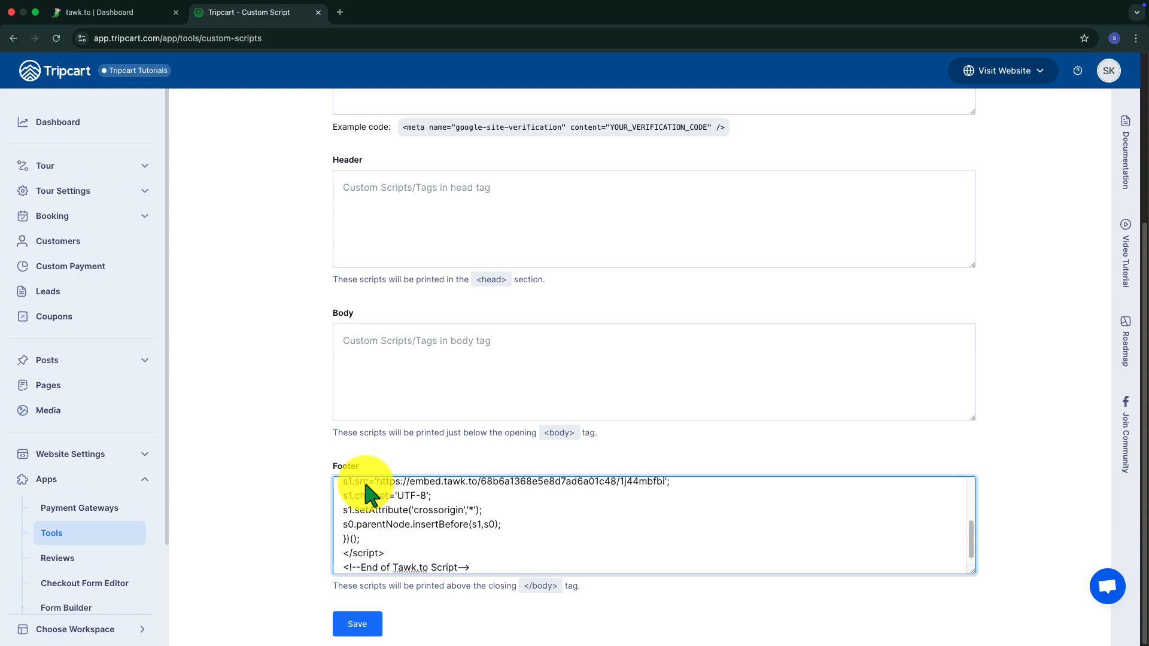
{"action": "scroll", "coordinate": [368, 503], "scroll_direction": "down", "scroll_amount": 1}
{"action": "left_click", "coordinate": [353, 624]}
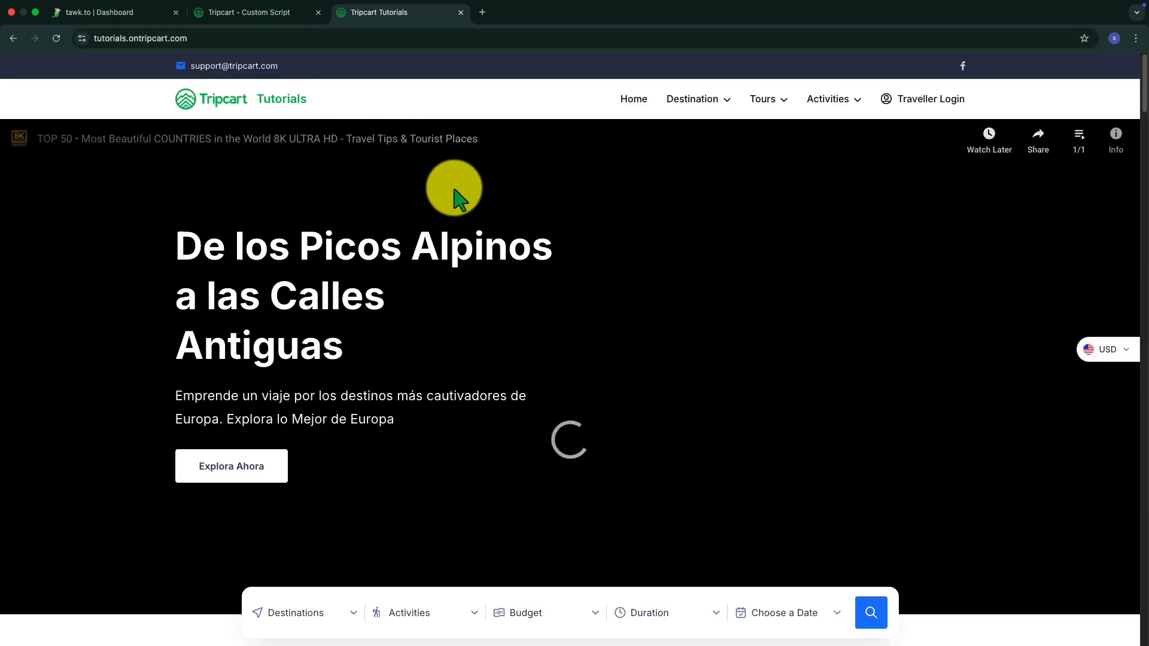
- On the tutorials.ontripcart.com homepage, open the chat widget, send the test message "Hello there" and collapse the chat
{"action": "scroll", "coordinate": [630, 454], "scroll_direction": "down", "scroll_amount": 3}
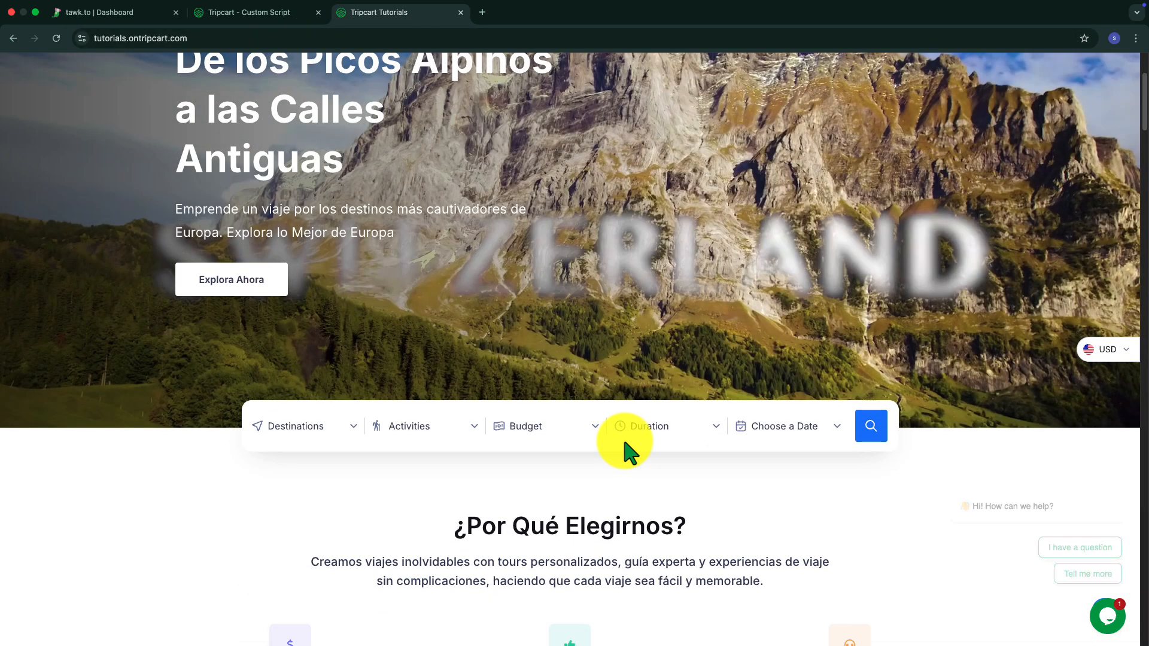
{"action": "scroll", "coordinate": [625, 444], "scroll_direction": "up", "scroll_amount": 3}
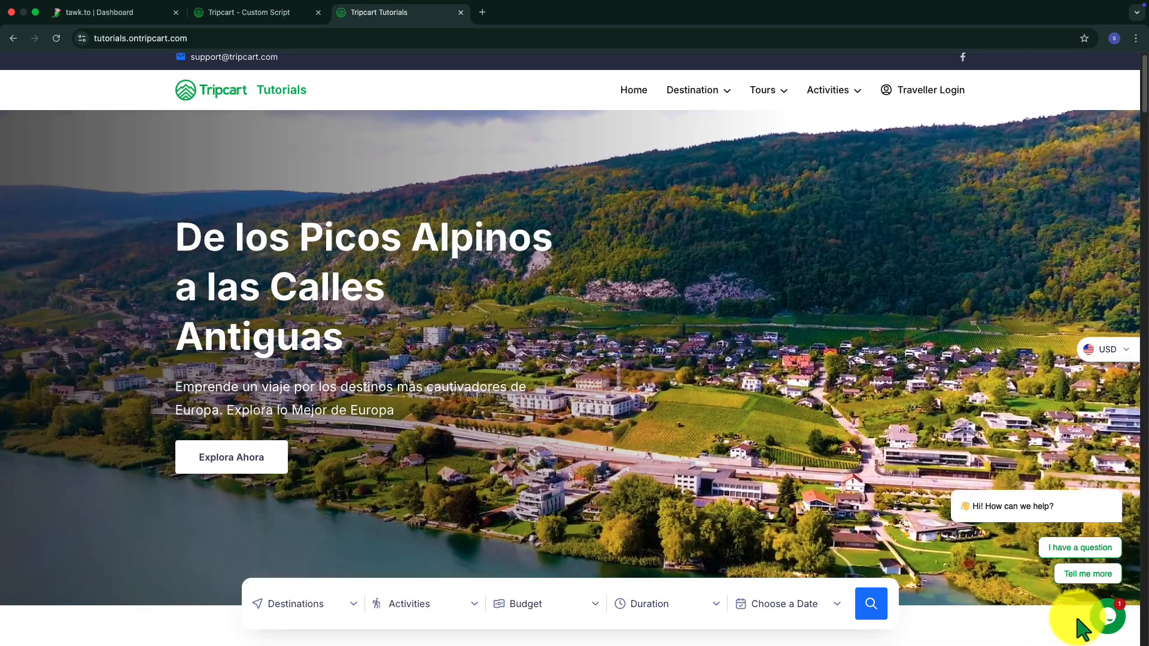
{"action": "left_click", "coordinate": [1107, 618]}
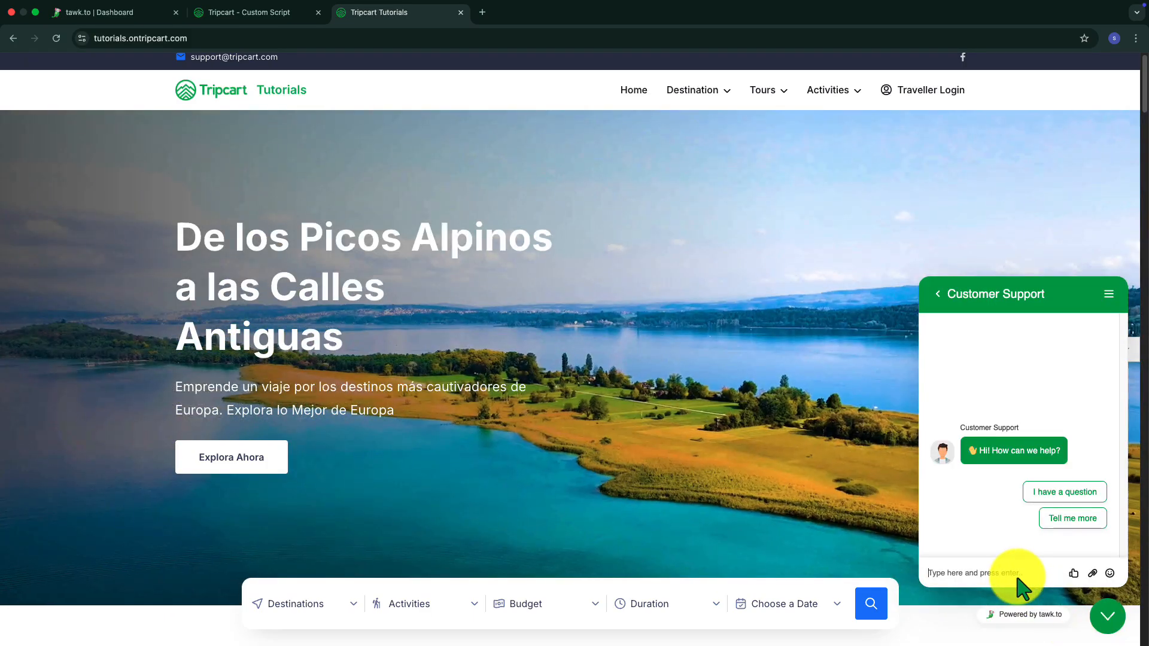
{"action": "left_click", "coordinate": [1006, 572]}
{"action": "type", "text": "Hell"}
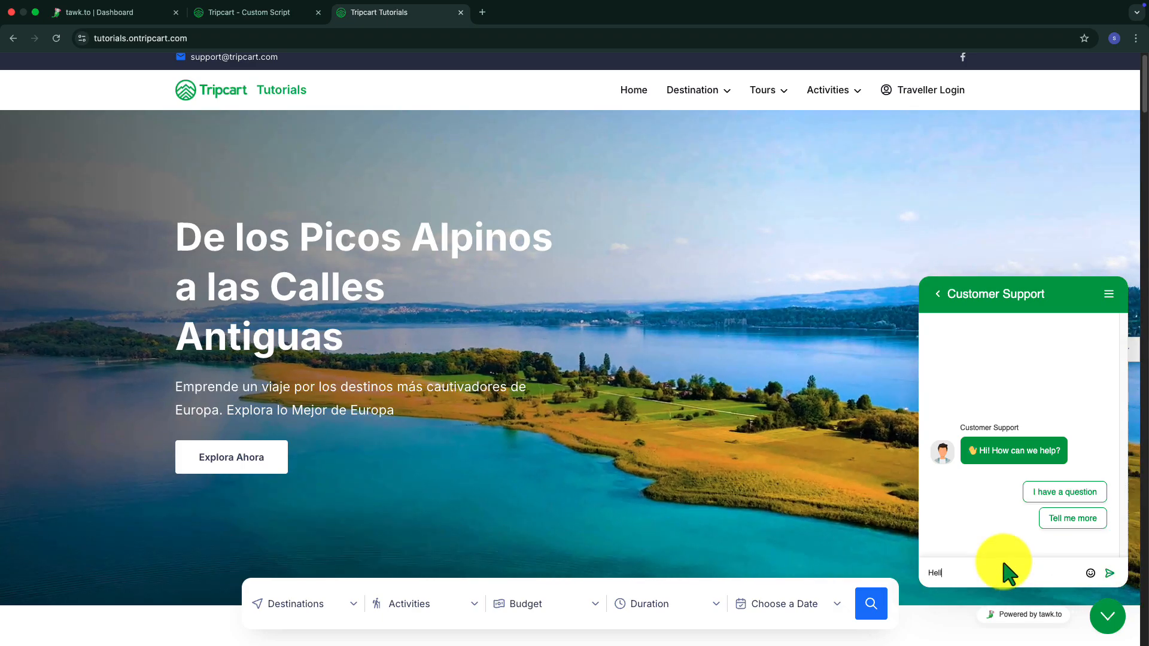
{"action": "type", "text": "o there"}
{"action": "left_click", "coordinate": [1109, 575]}
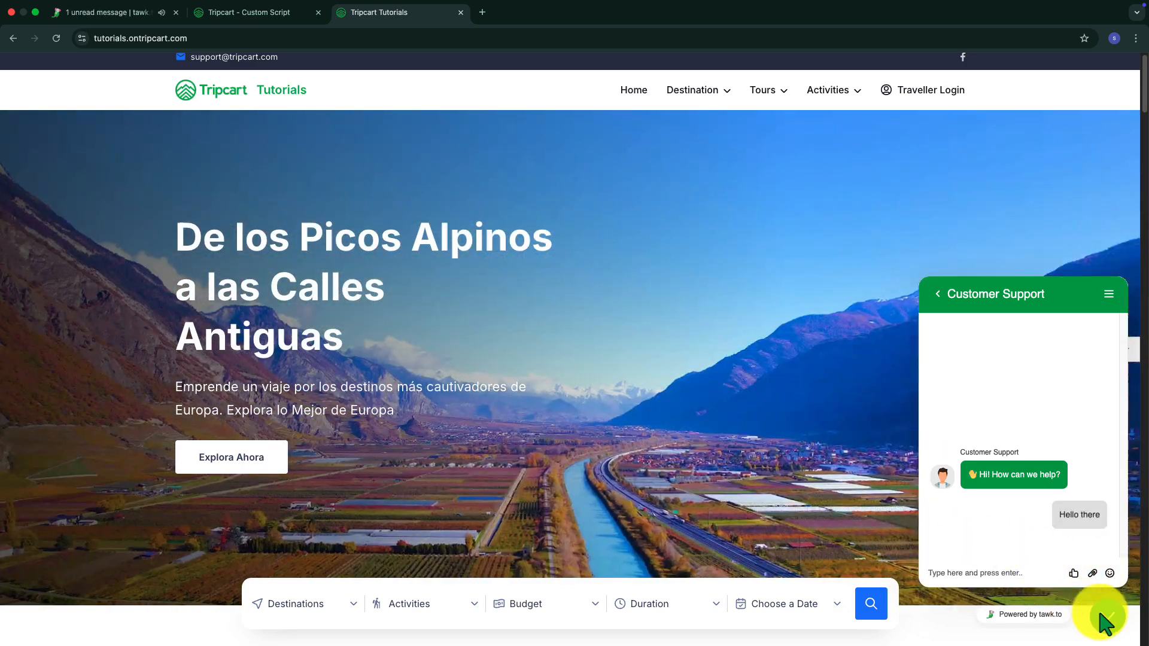
{"action": "left_click", "coordinate": [1106, 615]}
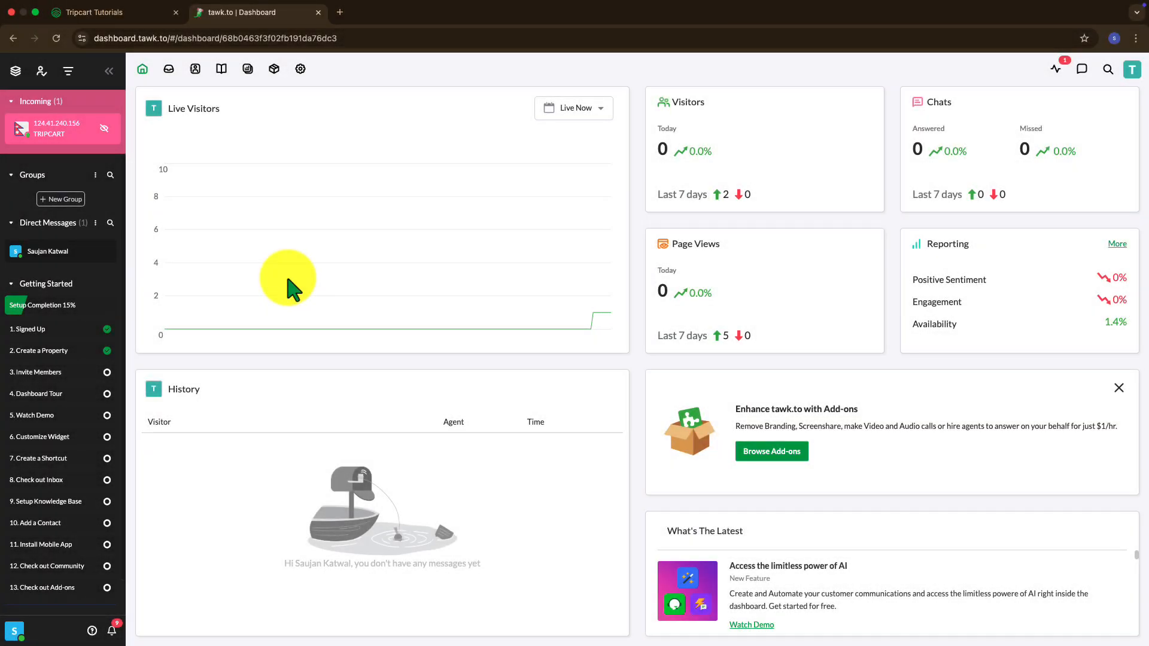
- In the tawk.to dashboard, view the incoming visitor chat and open the chat widget's advanced appearance settings
{"action": "left_click", "coordinate": [57, 133]}
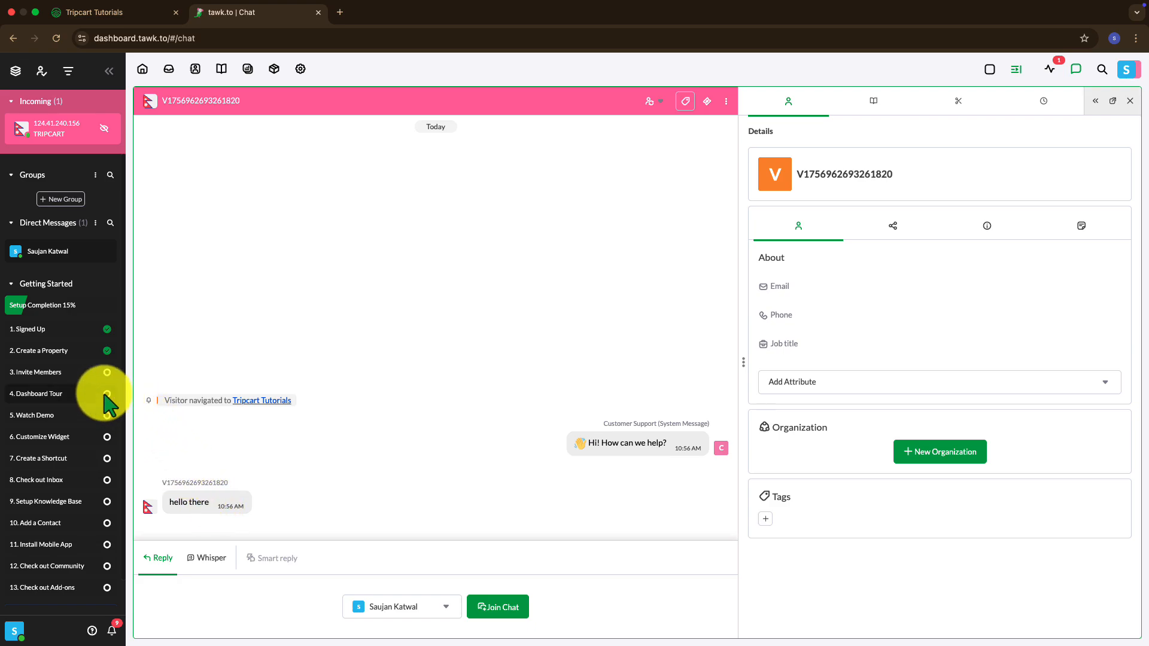
{"action": "left_click", "coordinate": [68, 439]}
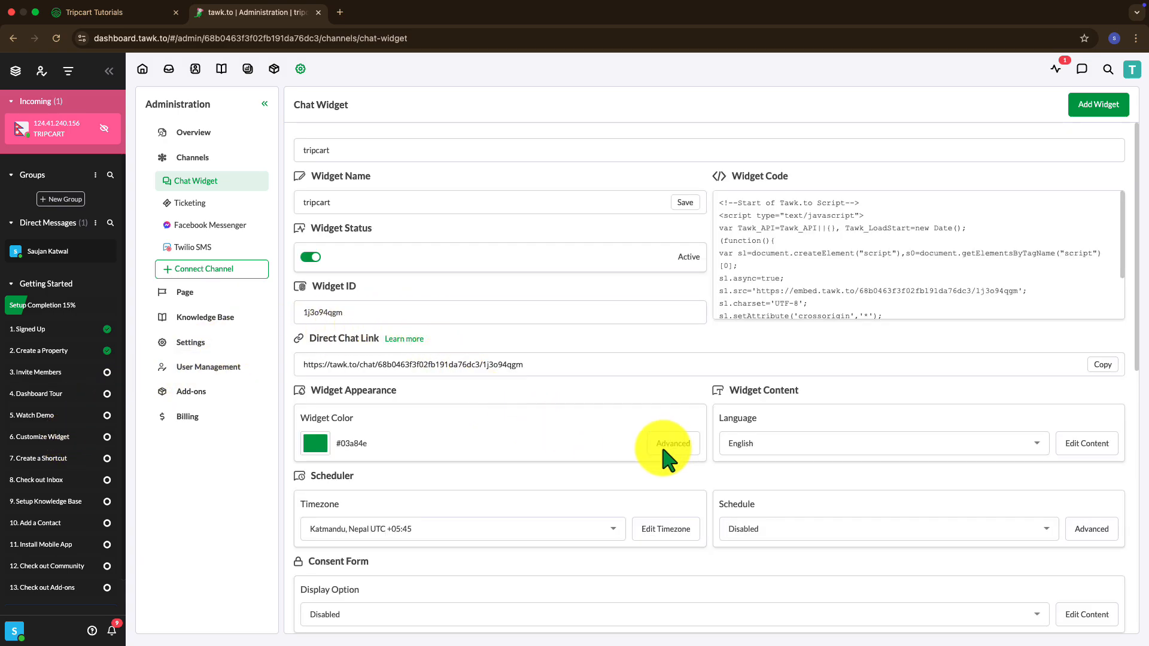
{"action": "left_click", "coordinate": [676, 449]}
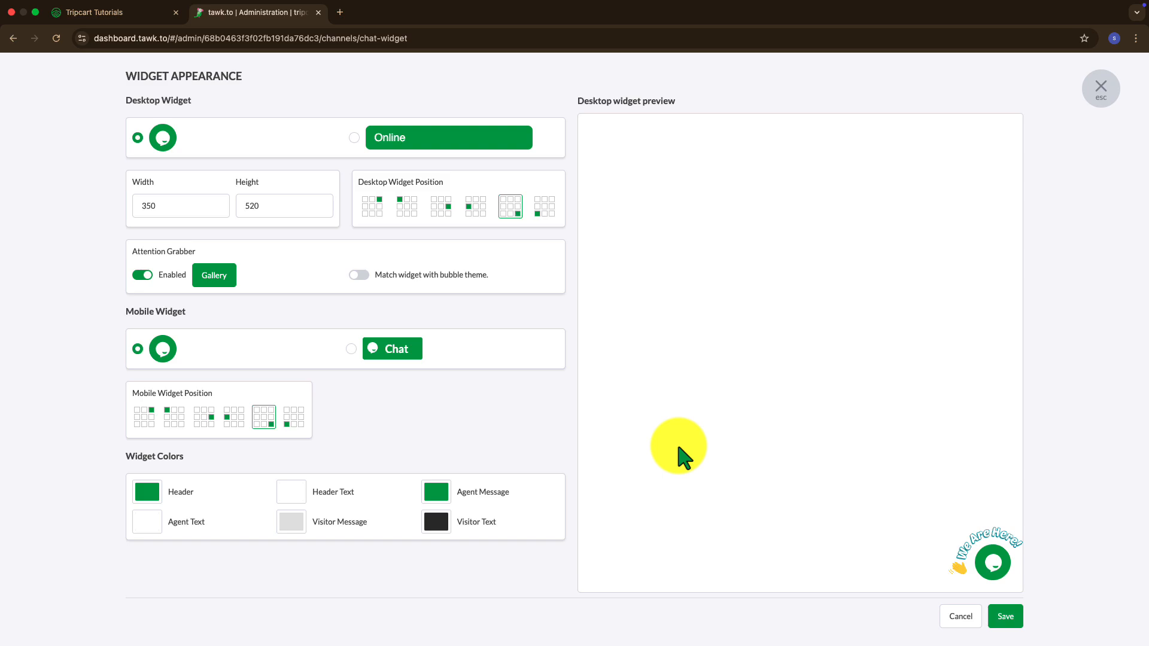
- Move the desktop chat widget to the bottom-left position and back to bottom-right, and save the widget appearance
{"action": "left_click", "coordinate": [537, 208]}
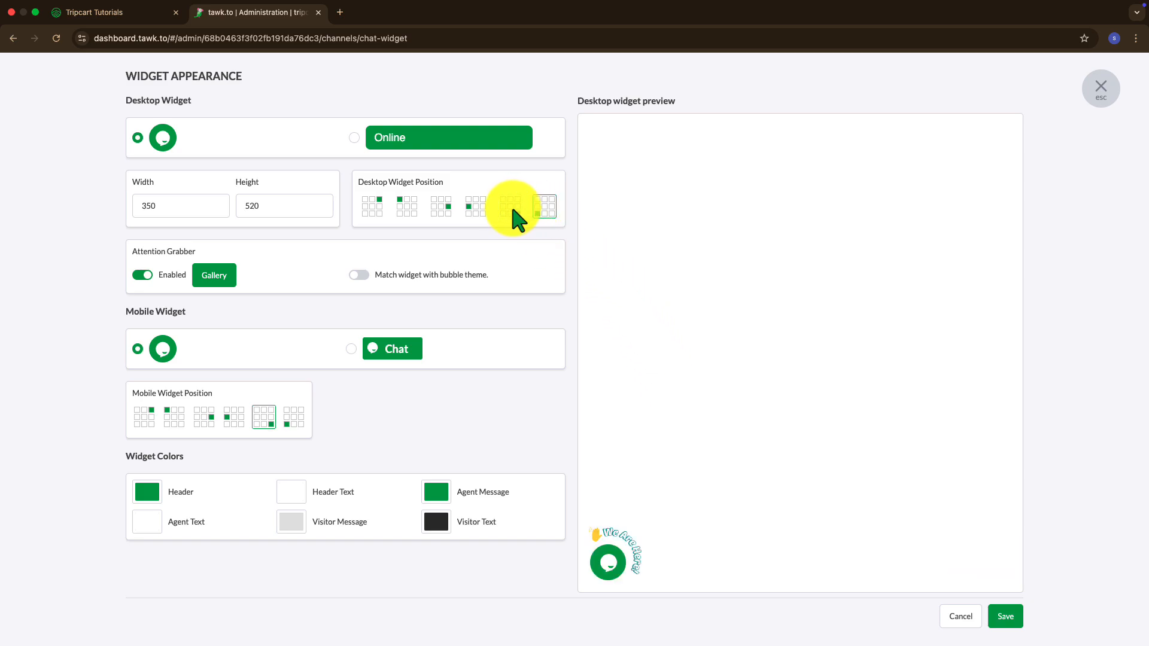
{"action": "left_click", "coordinate": [507, 209]}
{"action": "left_click", "coordinate": [194, 211]}
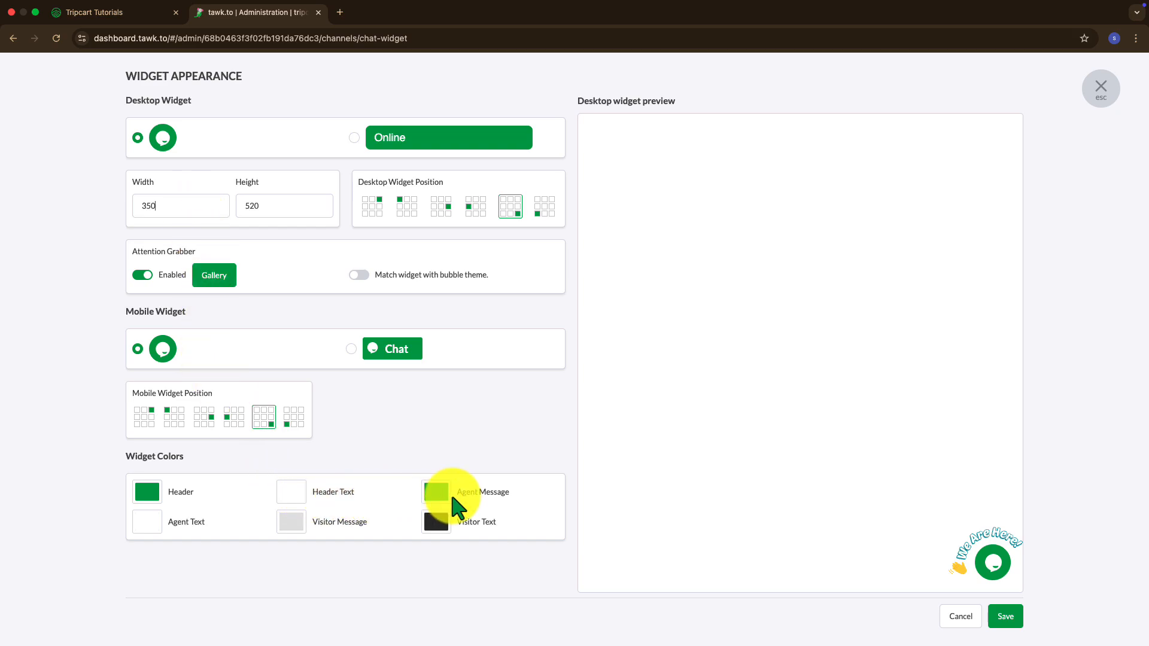
{"action": "left_click", "coordinate": [993, 622]}
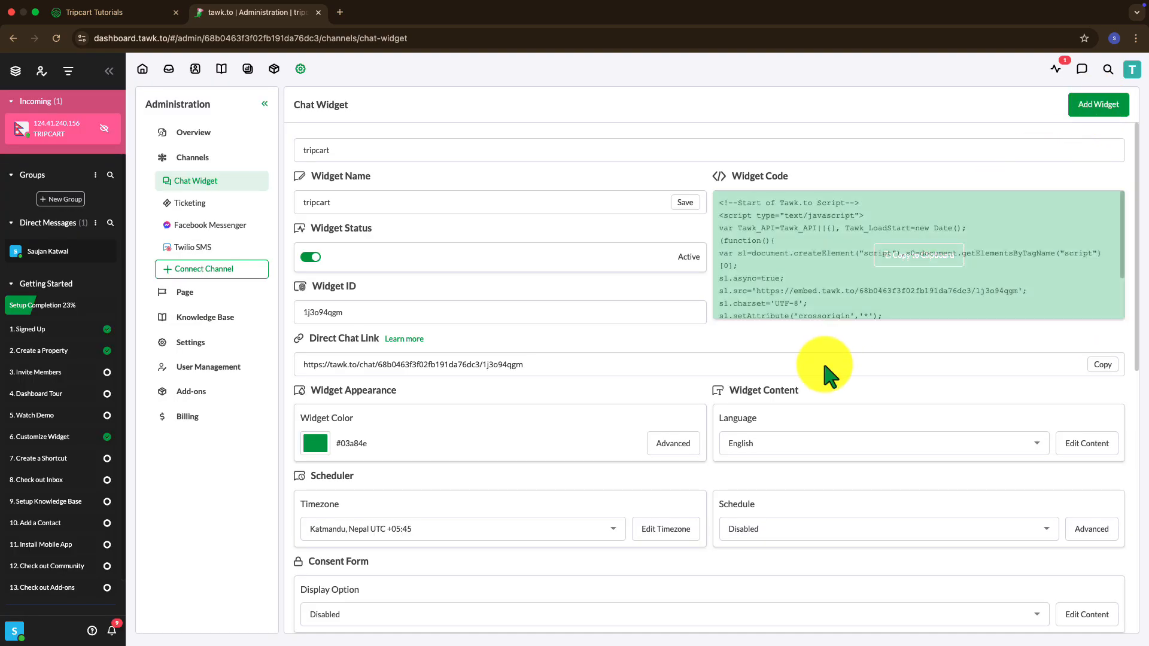
- In the widget content, update the online state's header Text Area card to "Got a Question ? i'm here to help" and close the content editor
{"action": "left_click", "coordinate": [1070, 444]}
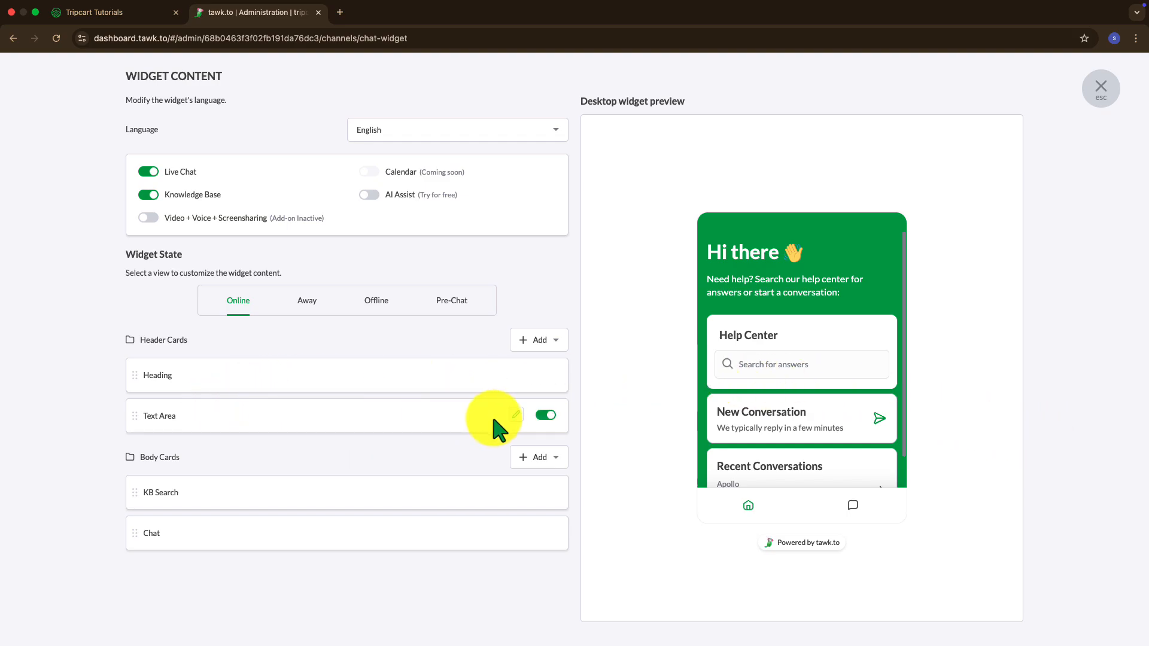
{"action": "left_click", "coordinate": [516, 415]}
{"action": "left_click", "coordinate": [377, 508]}
{"action": "key", "text": "super+a"}
{"action": "type", "text": "Go"}
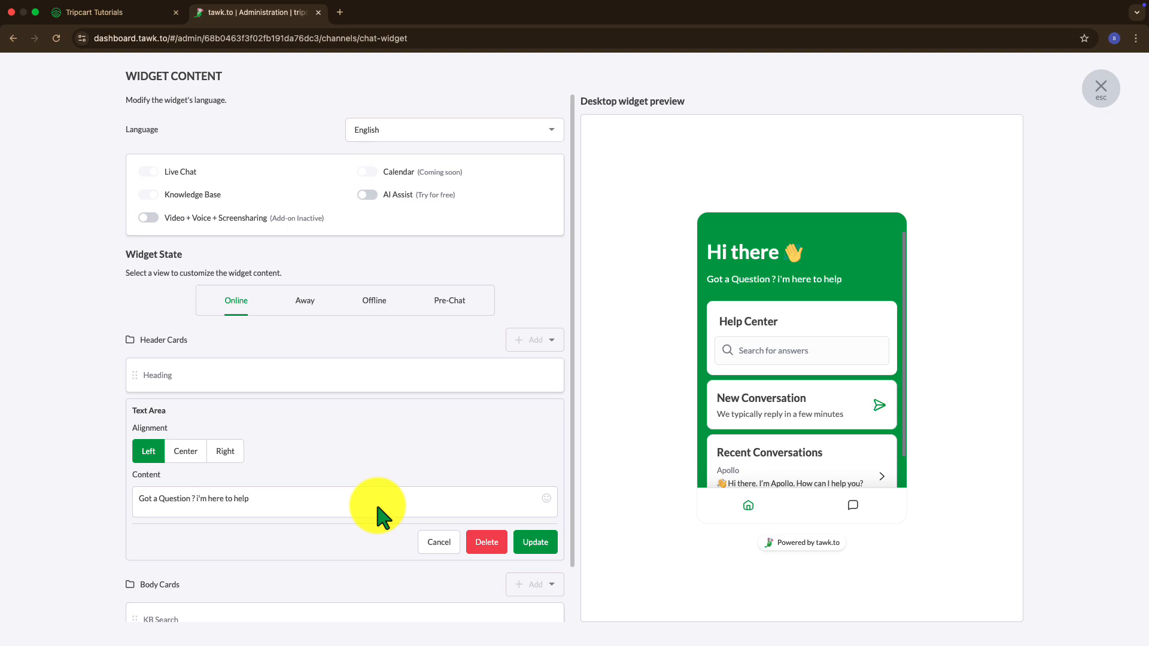
{"action": "left_click", "coordinate": [544, 546]}
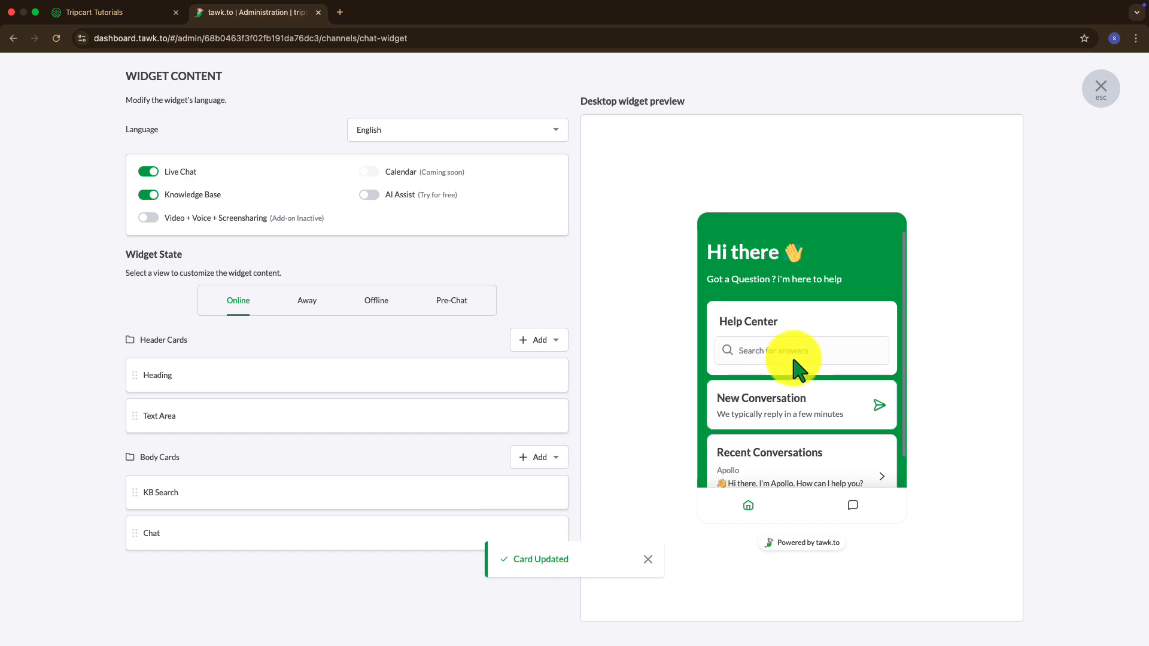
{"action": "left_click", "coordinate": [1097, 94]}
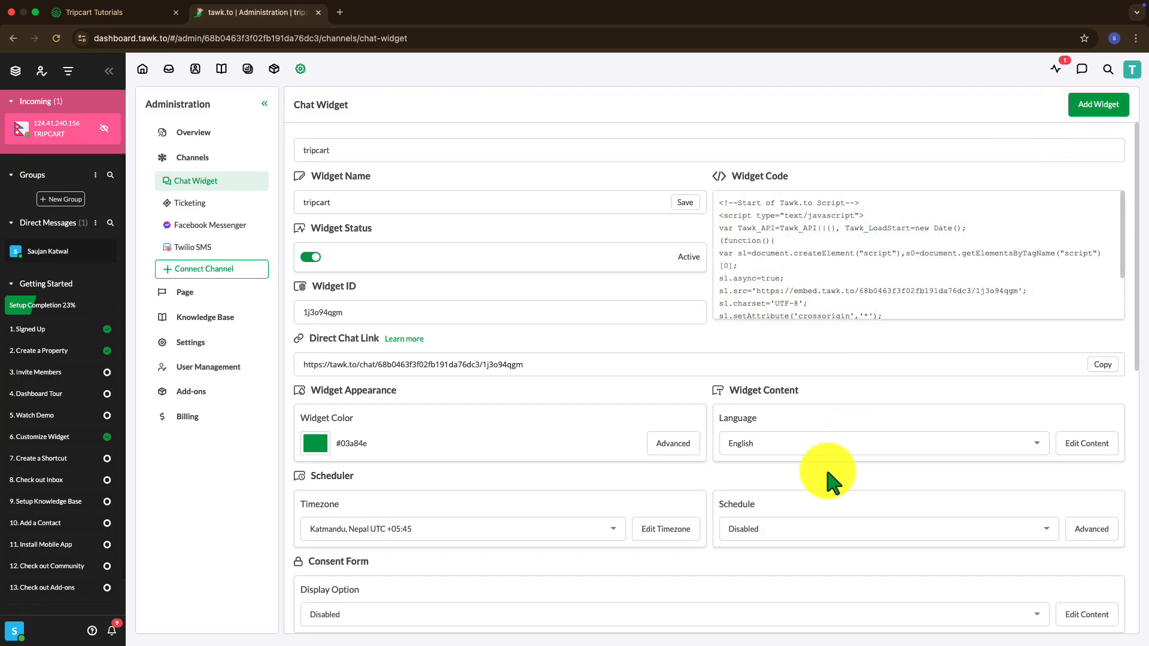
- Open the live chat widget on the tutorials.ontripcart.com homepage to check it
{"action": "scroll", "coordinate": [832, 478], "scroll_direction": "down", "scroll_amount": 3}
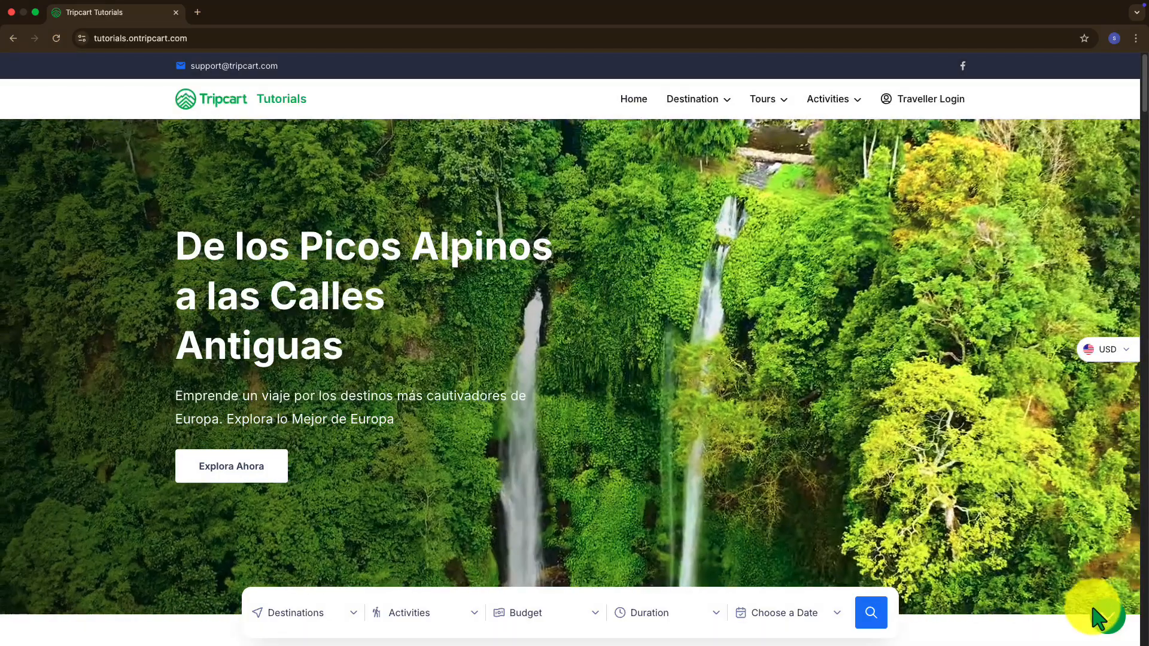
{"action": "left_click", "coordinate": [1102, 613]}
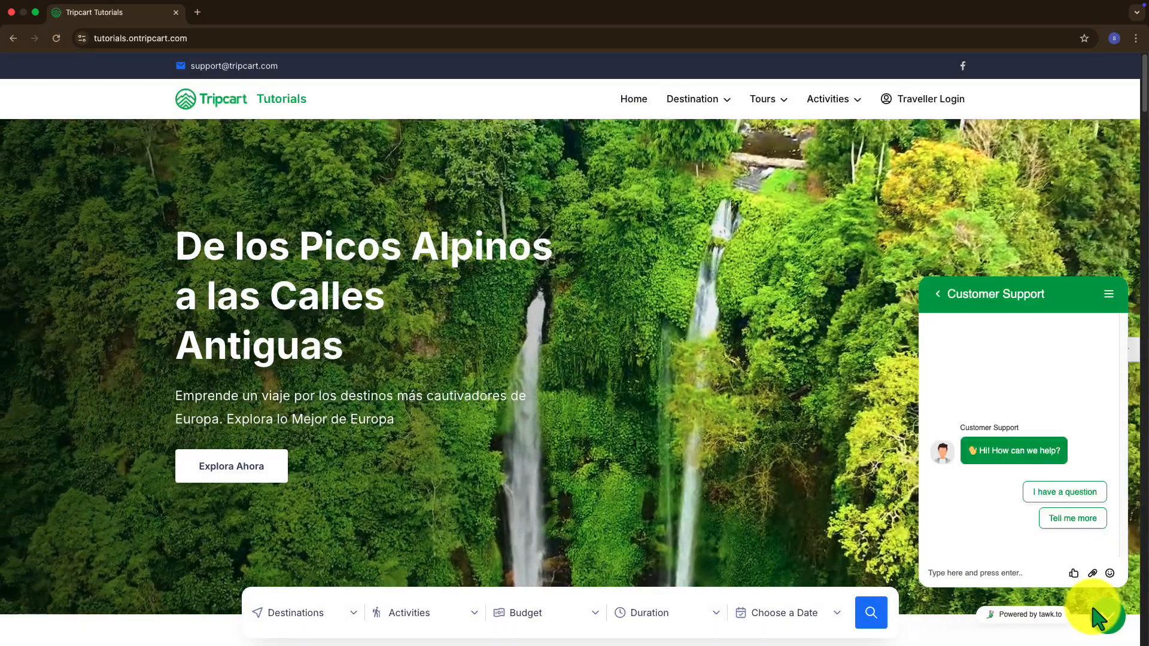